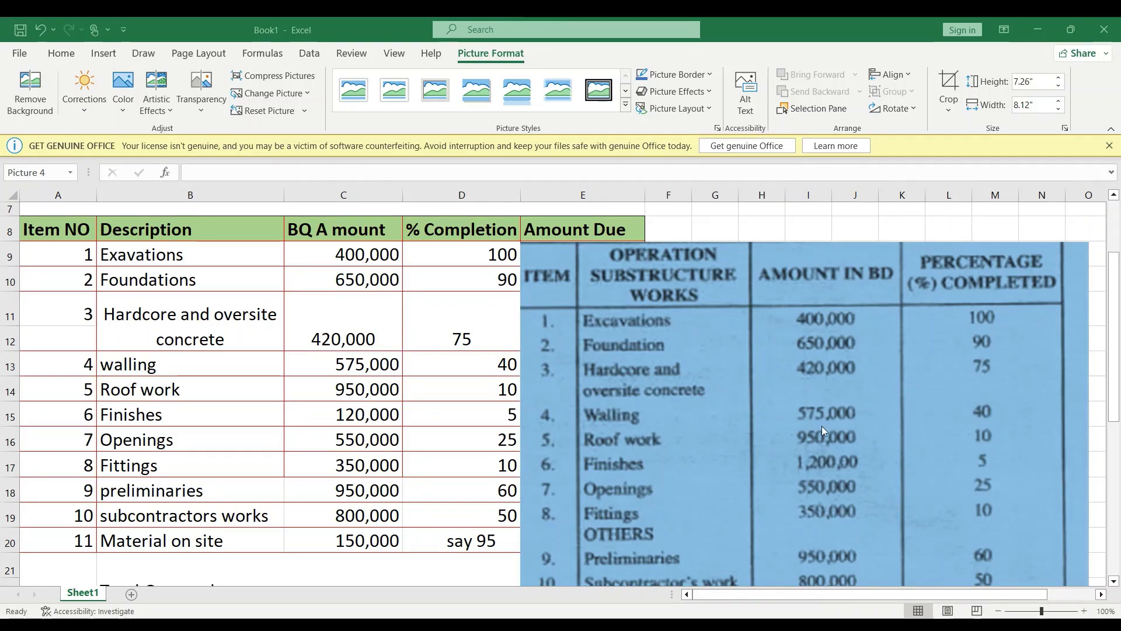
Select the pasted reference picture of the source quantities table.
{"action": "left_click", "coordinate": [829, 404]}
Nudge the reference picture up beside the item table and scroll to compare rows.
{"action": "left_click_drag", "start_coordinate": [832, 396], "coordinate": [841, 368]}
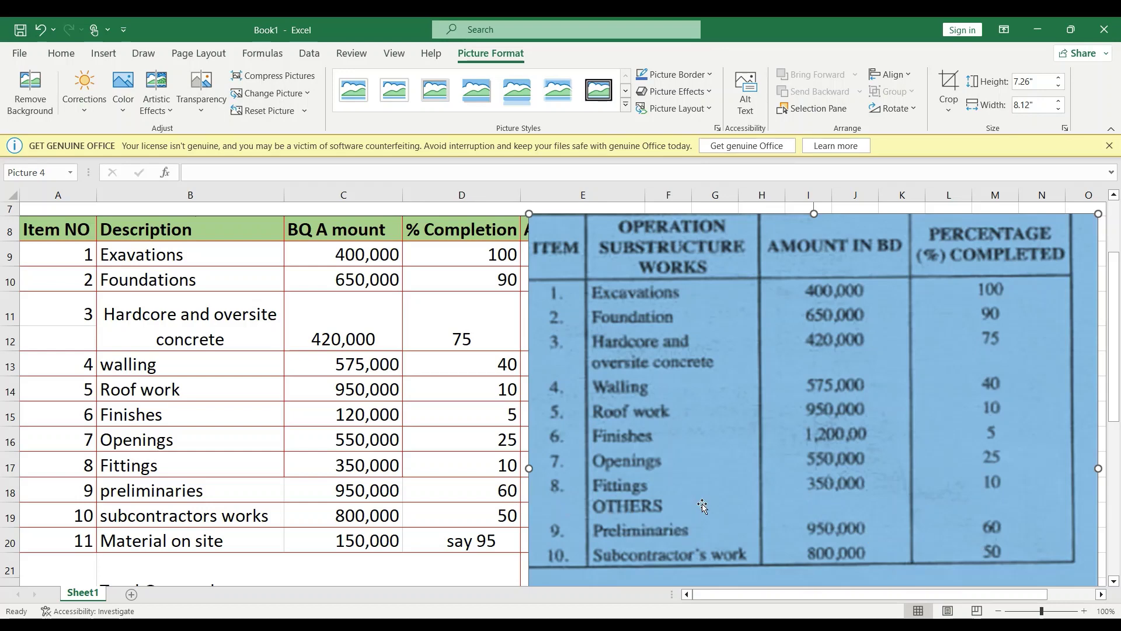
{"action": "scroll", "coordinate": [730, 490], "scroll_direction": "down", "scroll_amount": 3}
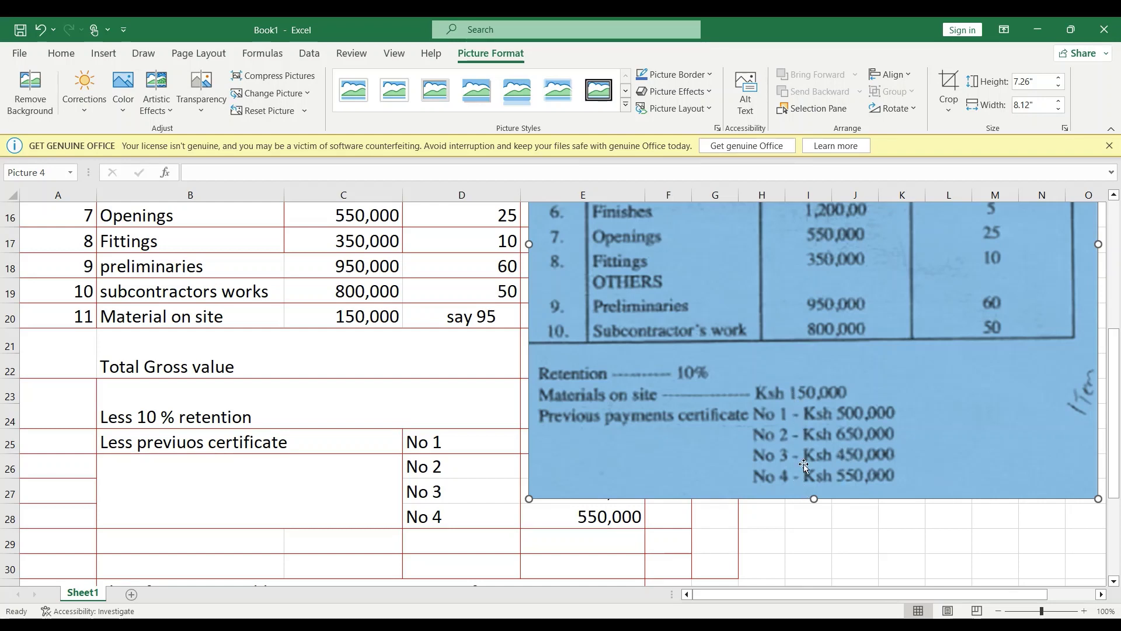
{"action": "scroll", "coordinate": [805, 466], "scroll_direction": "up", "scroll_amount": 5}
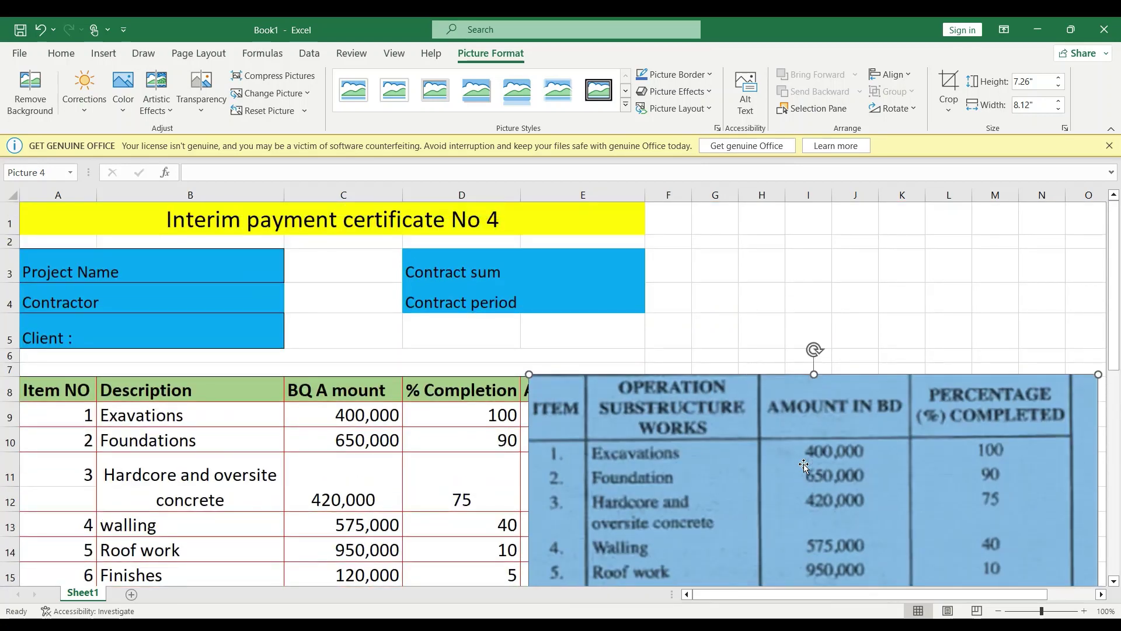
Change the certificate number in the A1 title from 4 to 5, then review the sheet.
{"action": "left_click", "coordinate": [503, 223]}
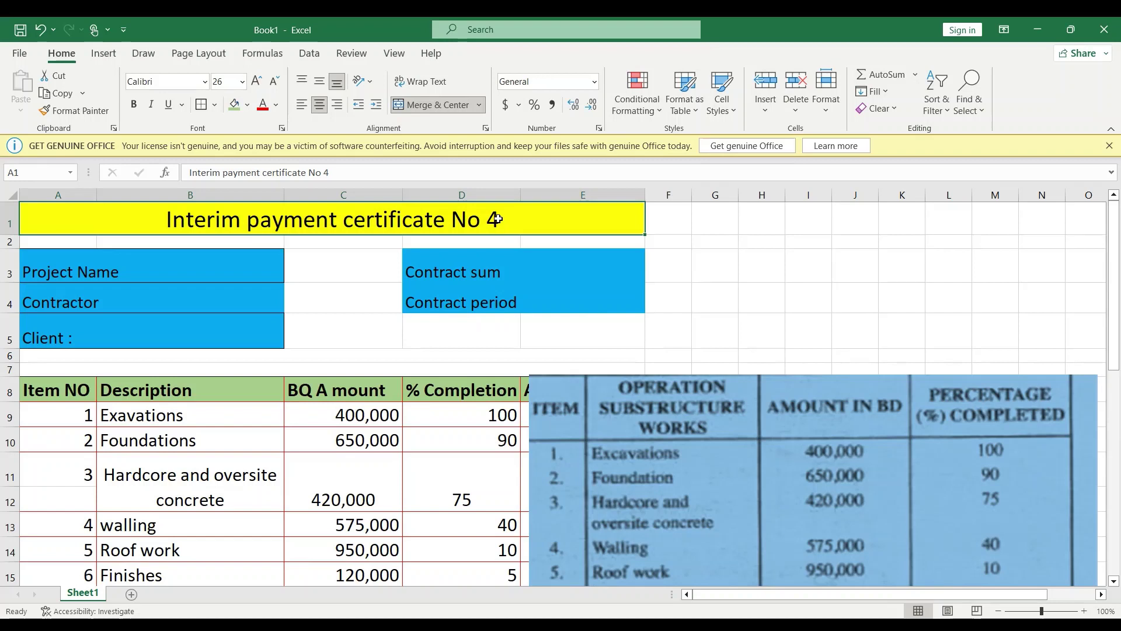
{"action": "double_click", "coordinate": [502, 219]}
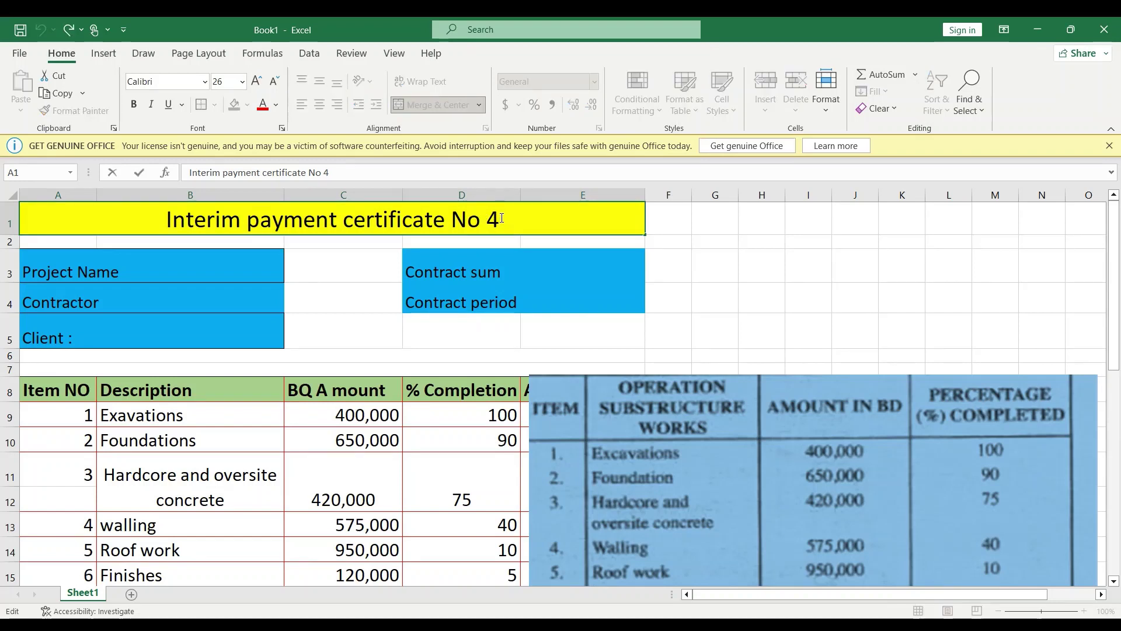
{"action": "key", "text": "BackSpace"}
{"action": "type", "text": "5"}
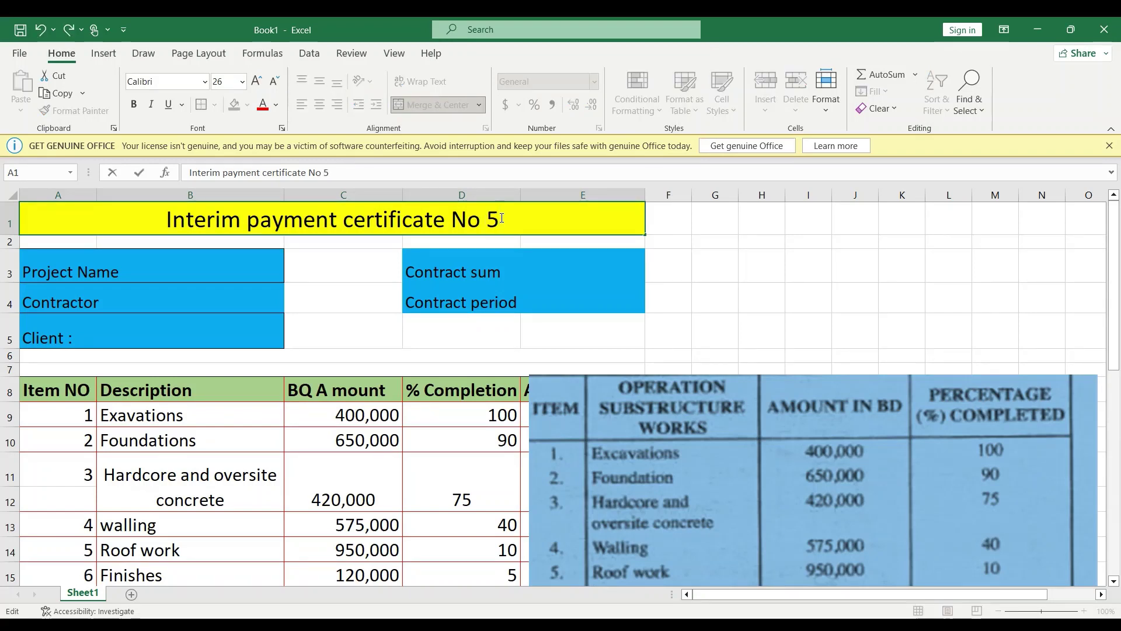
{"action": "scroll", "coordinate": [328, 439], "scroll_direction": "down", "scroll_amount": 3}
{"action": "scroll", "coordinate": [613, 365], "scroll_direction": "up", "scroll_amount": 1}
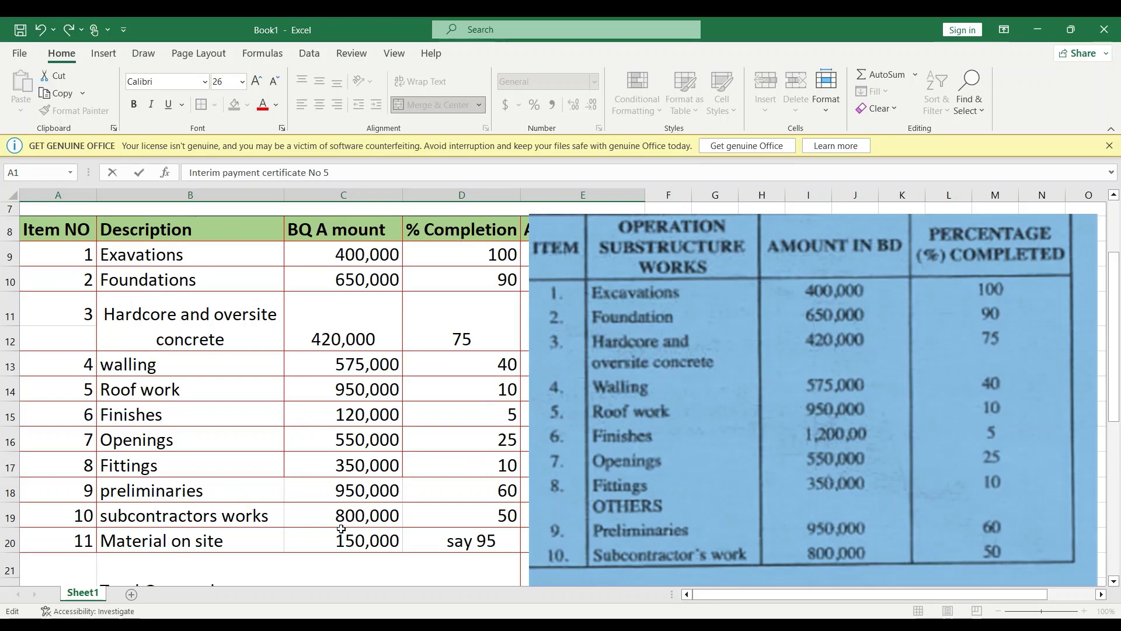
{"action": "scroll", "coordinate": [802, 472], "scroll_direction": "down", "scroll_amount": 3}
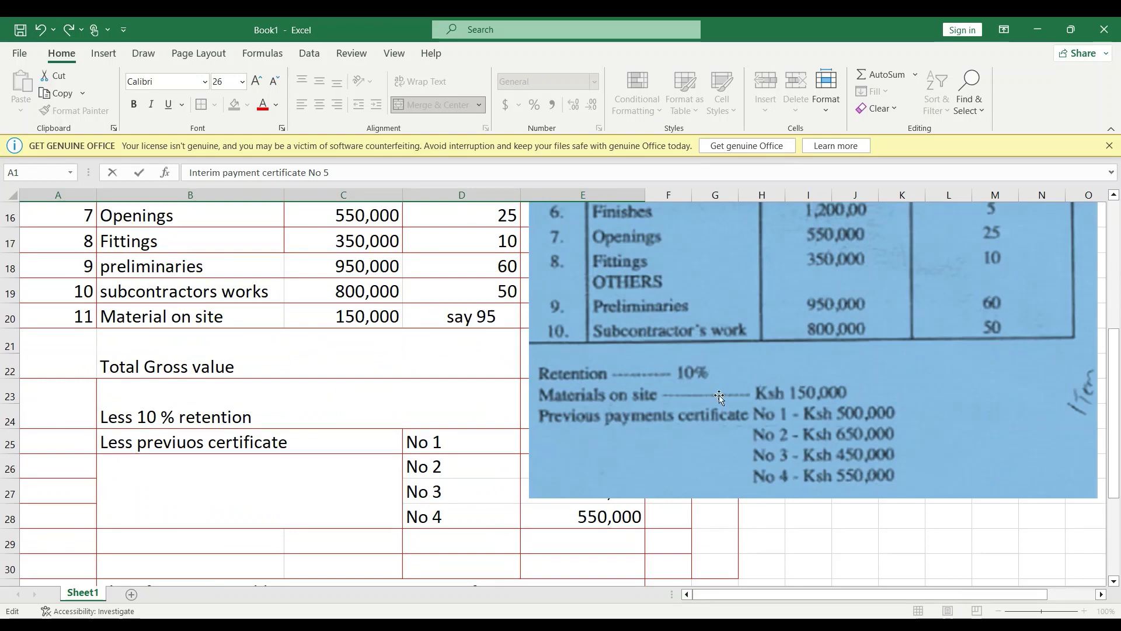
{"action": "scroll", "coordinate": [483, 392], "scroll_direction": "up", "scroll_amount": 3}
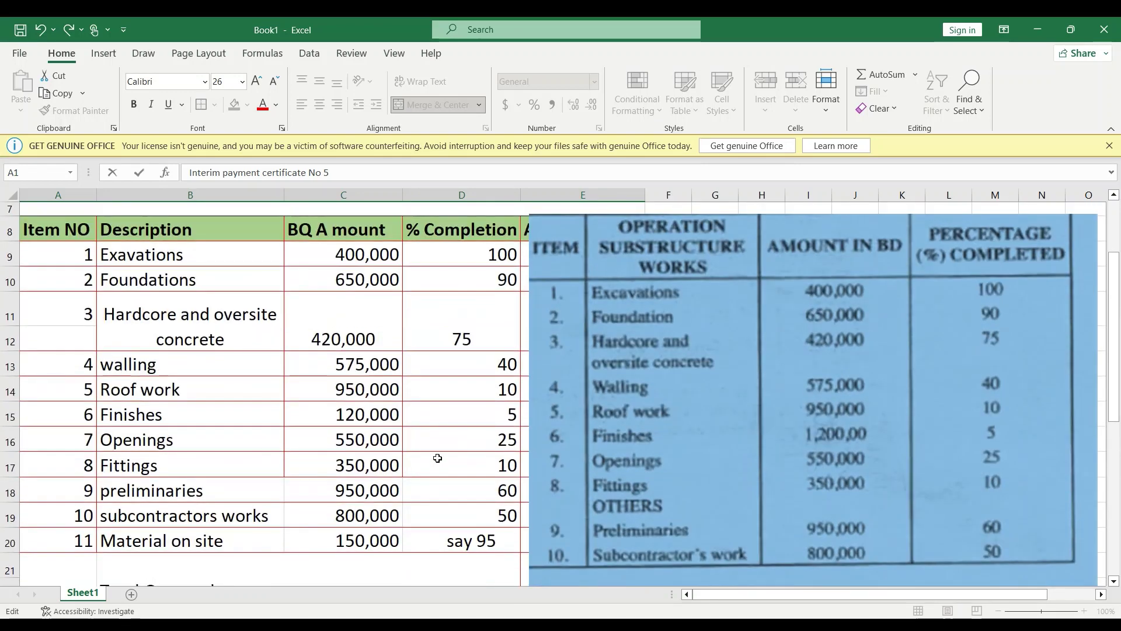
{"action": "scroll", "coordinate": [738, 475], "scroll_direction": "down", "scroll_amount": 3}
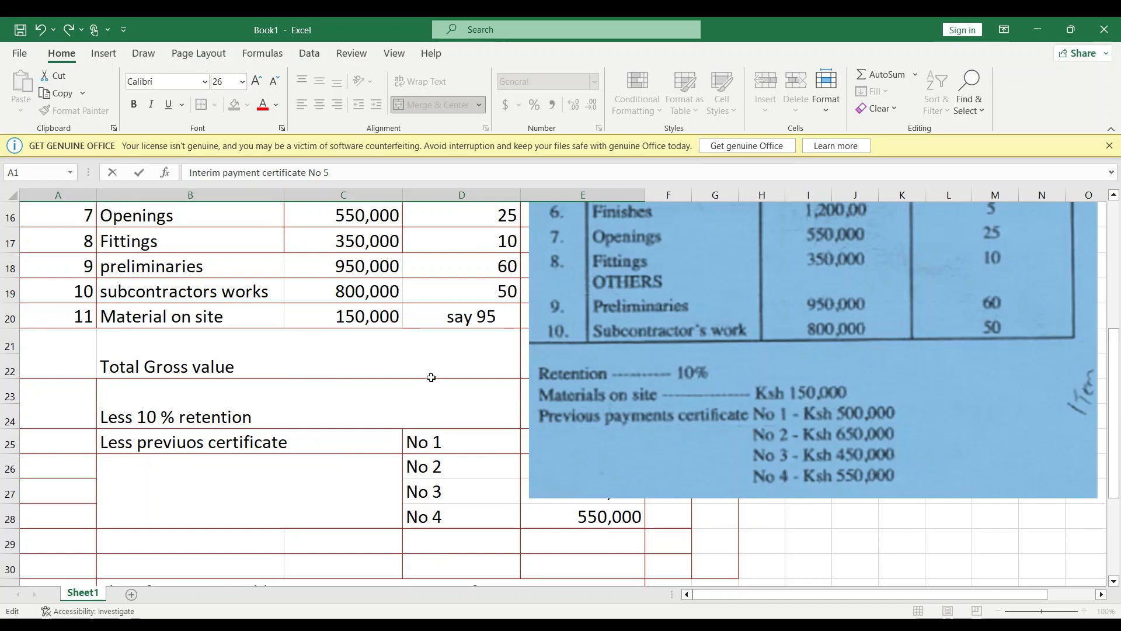
{"action": "scroll", "coordinate": [460, 346], "scroll_direction": "up", "scroll_amount": 2}
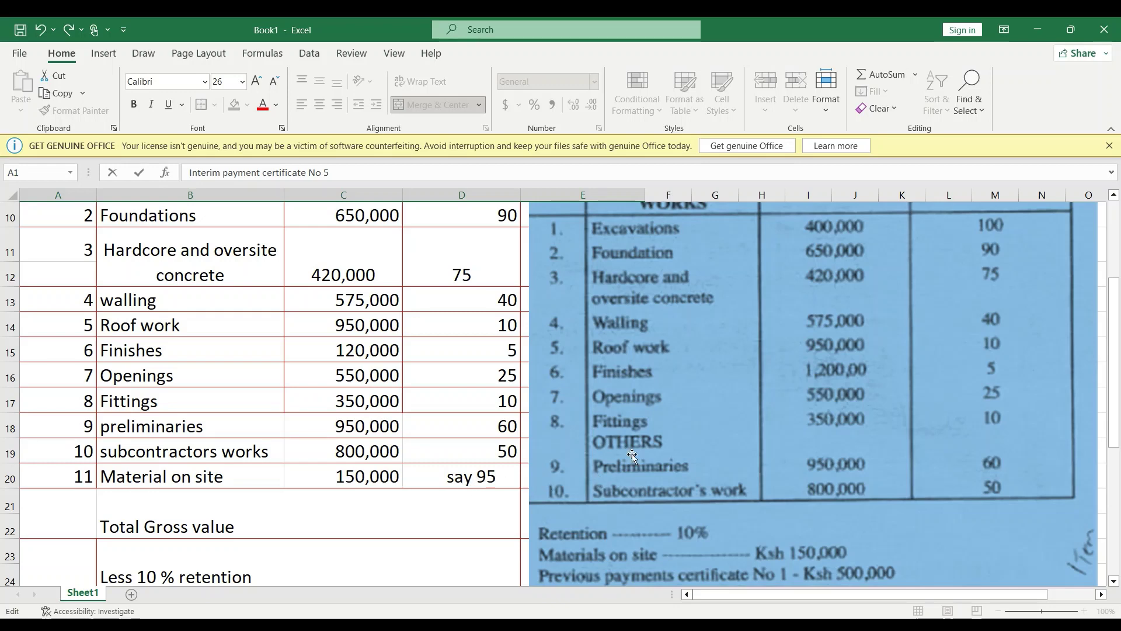
{"action": "scroll", "coordinate": [399, 527], "scroll_direction": "down", "scroll_amount": 1}
Drag the reference picture down below row 17, clear of the Amount Due column.
{"action": "left_click_drag", "start_coordinate": [677, 386], "coordinate": [713, 512]}
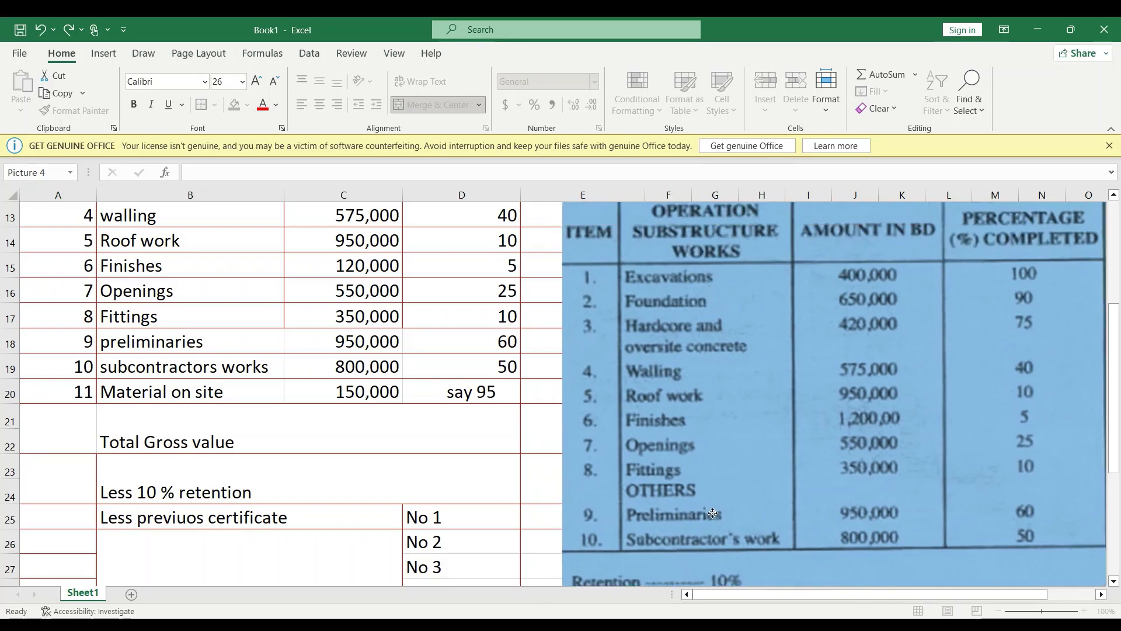
{"action": "left_click_drag", "start_coordinate": [701, 409], "coordinate": [701, 520]}
{"action": "scroll", "coordinate": [531, 252], "scroll_direction": "up", "scroll_amount": 3}
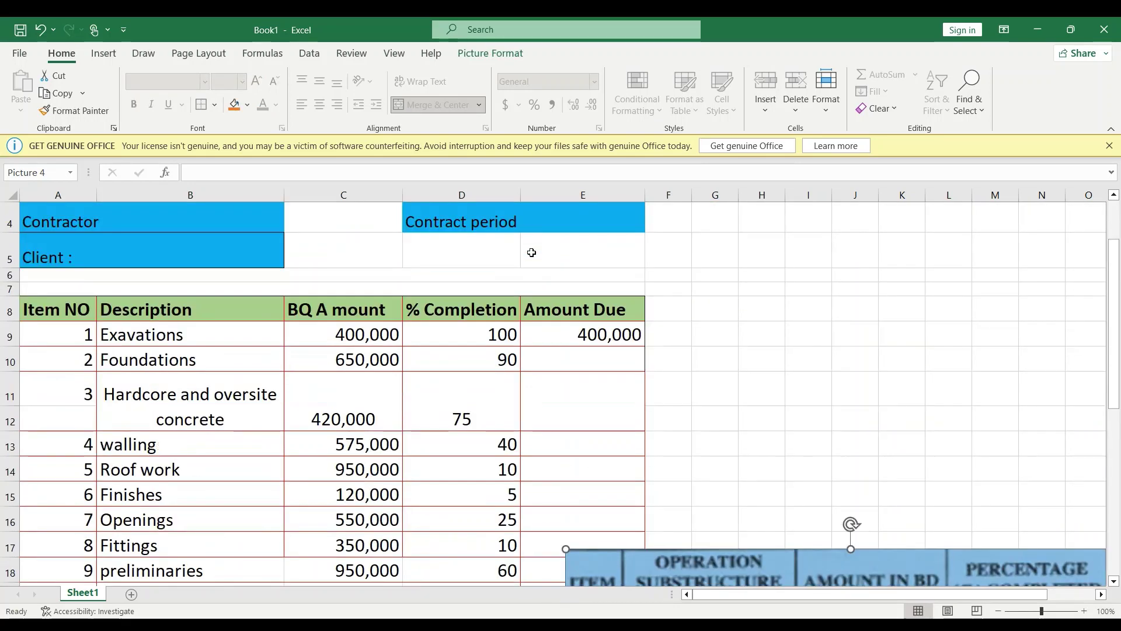
Check the Excavations formula =PRODUCT(C9:D9)/100 and the Foundations amount cells.
{"action": "left_click", "coordinate": [522, 343]}
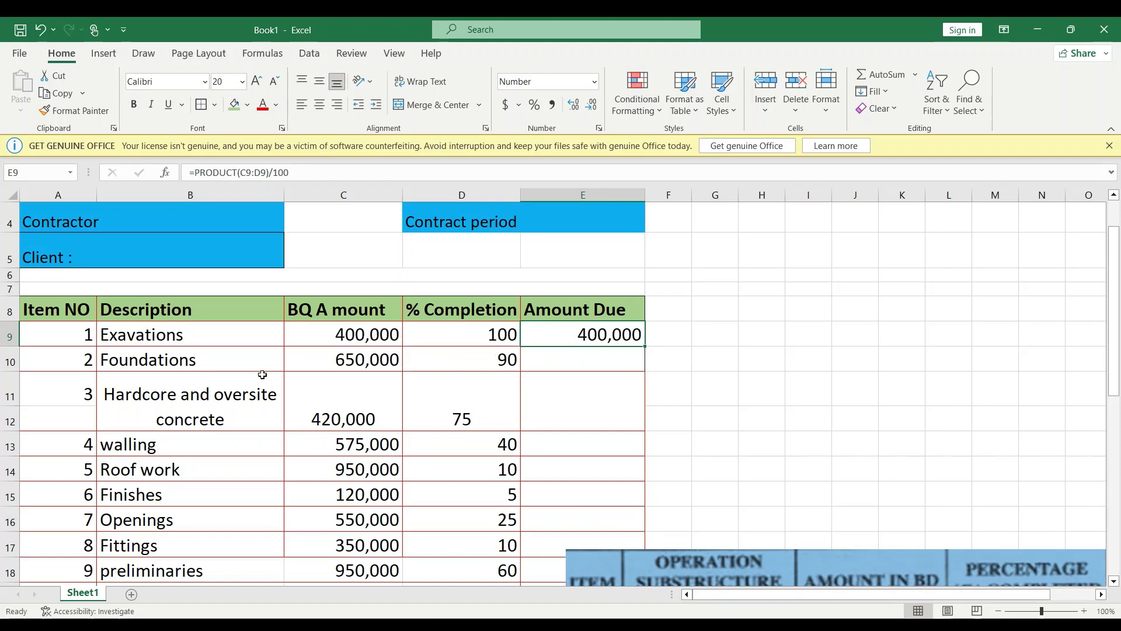
{"action": "left_click", "coordinate": [585, 358]}
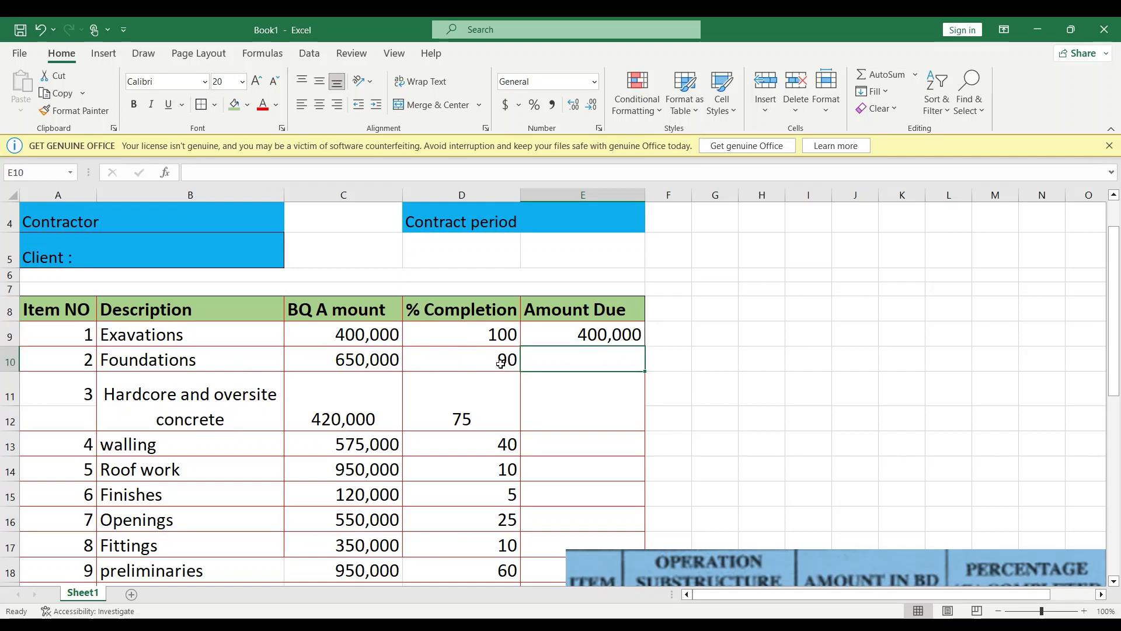
{"action": "left_click", "coordinate": [362, 364]}
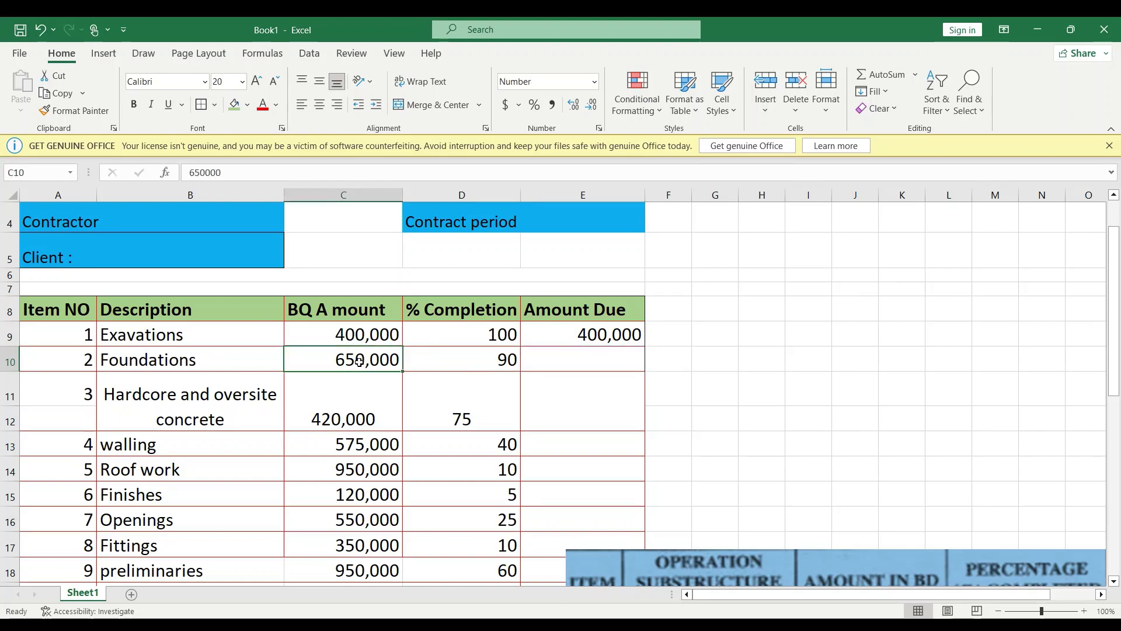
{"action": "left_click", "coordinate": [578, 338]}
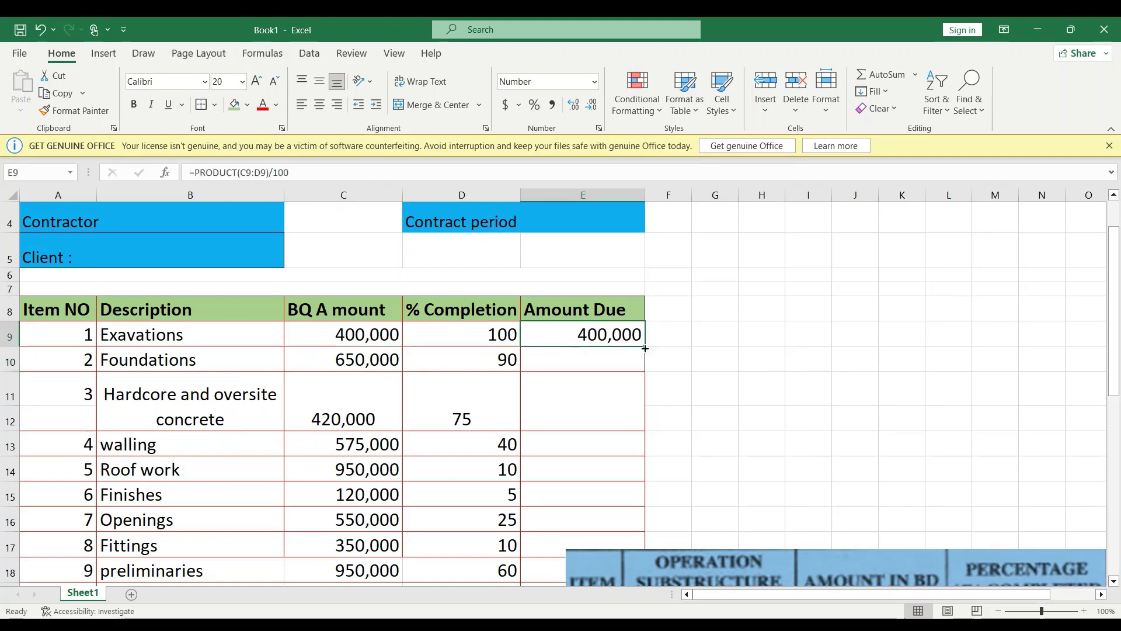
Fill the Amount Due formula down through Foundations, hardcore and Finishes, clearing a stray 0 in row 12.
{"action": "left_click_drag", "start_coordinate": [644, 346], "coordinate": [641, 366]}
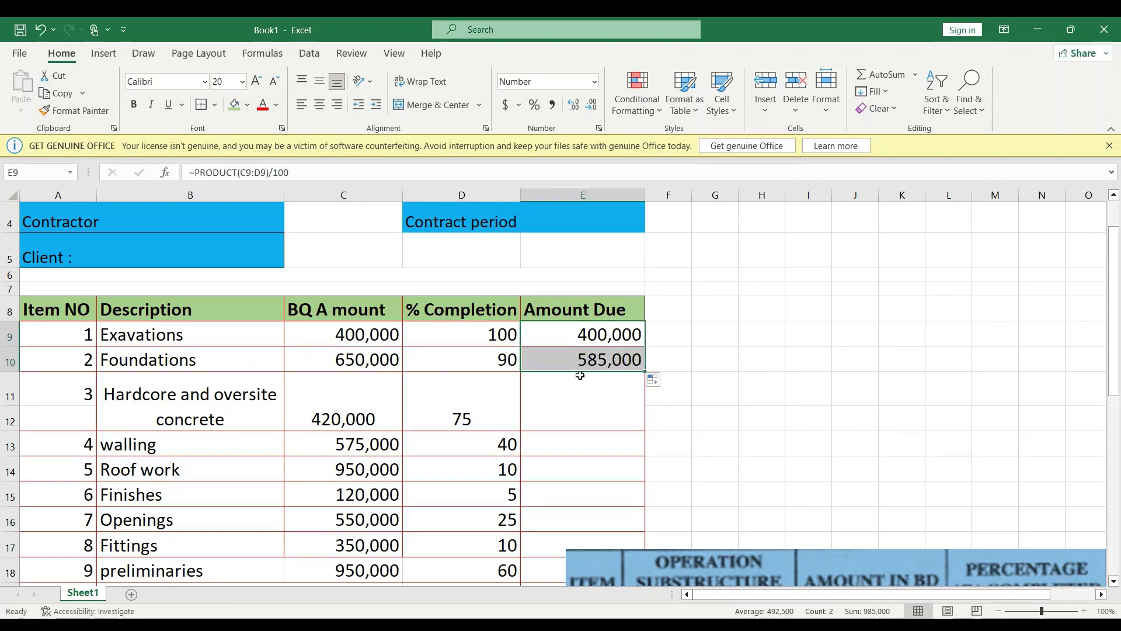
{"action": "scroll", "coordinate": [595, 357], "scroll_direction": "down", "scroll_amount": 1}
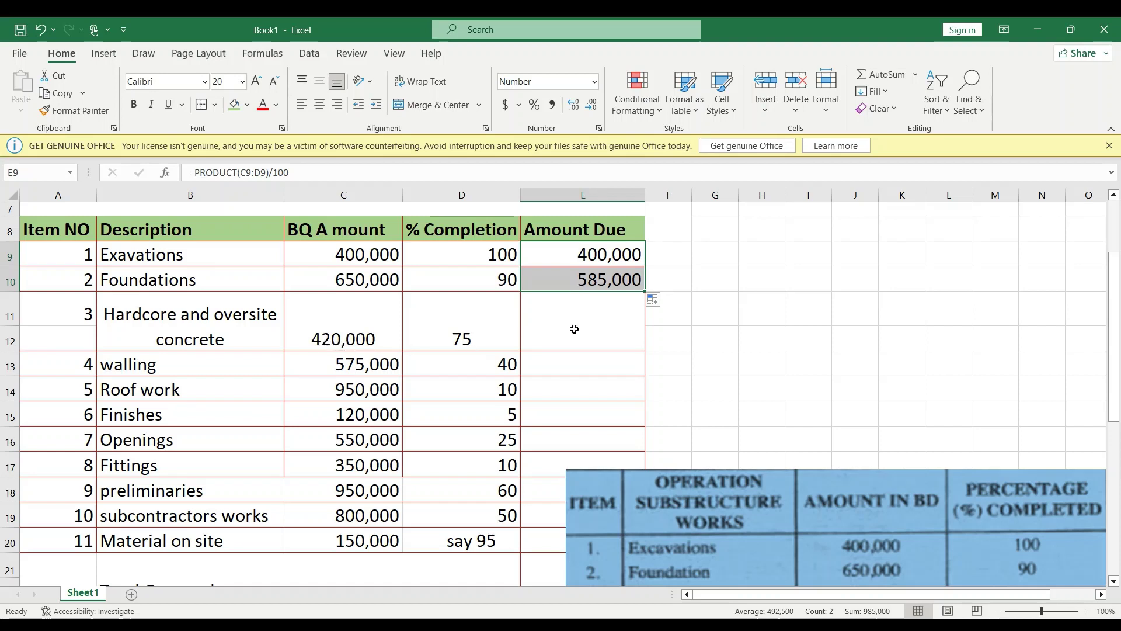
{"action": "left_click", "coordinate": [616, 317]}
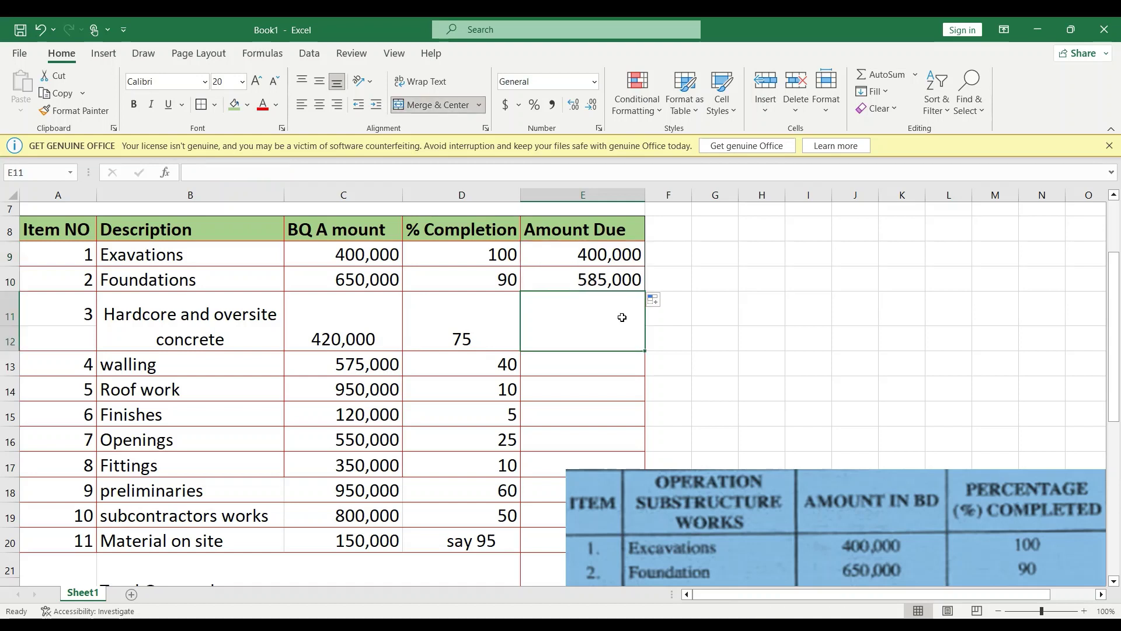
{"action": "left_click", "coordinate": [633, 279]}
{"action": "left_click_drag", "start_coordinate": [646, 292], "coordinate": [646, 352]}
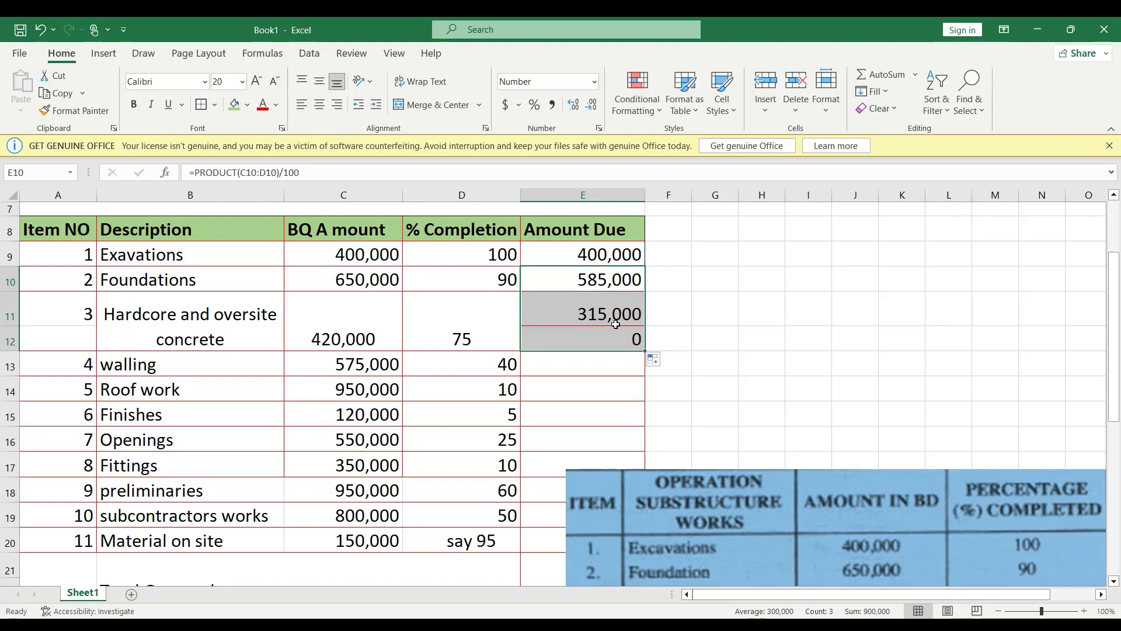
{"action": "scroll", "coordinate": [615, 325], "scroll_direction": "down", "scroll_amount": 1}
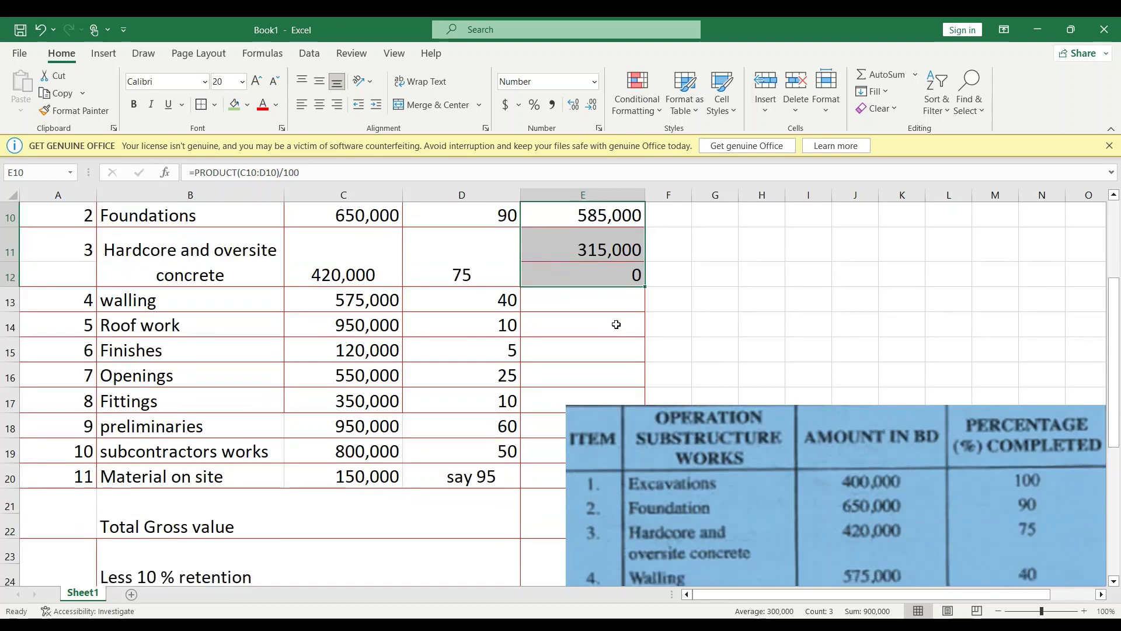
{"action": "left_click", "coordinate": [627, 275]}
{"action": "key", "text": "BackSpace"}
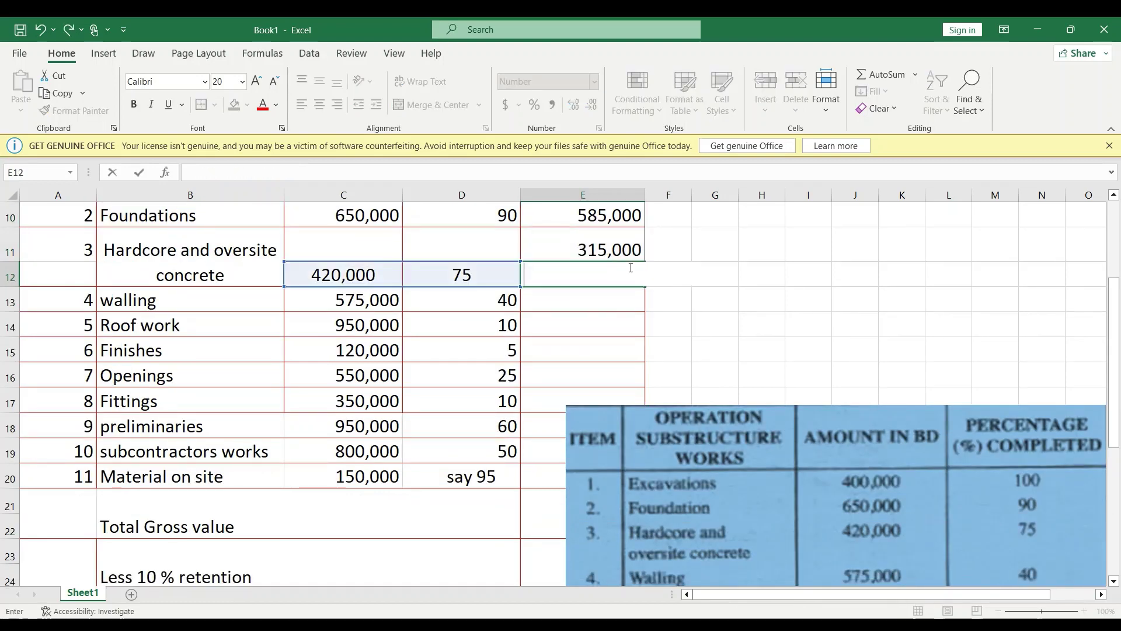
{"action": "left_click", "coordinate": [620, 244]}
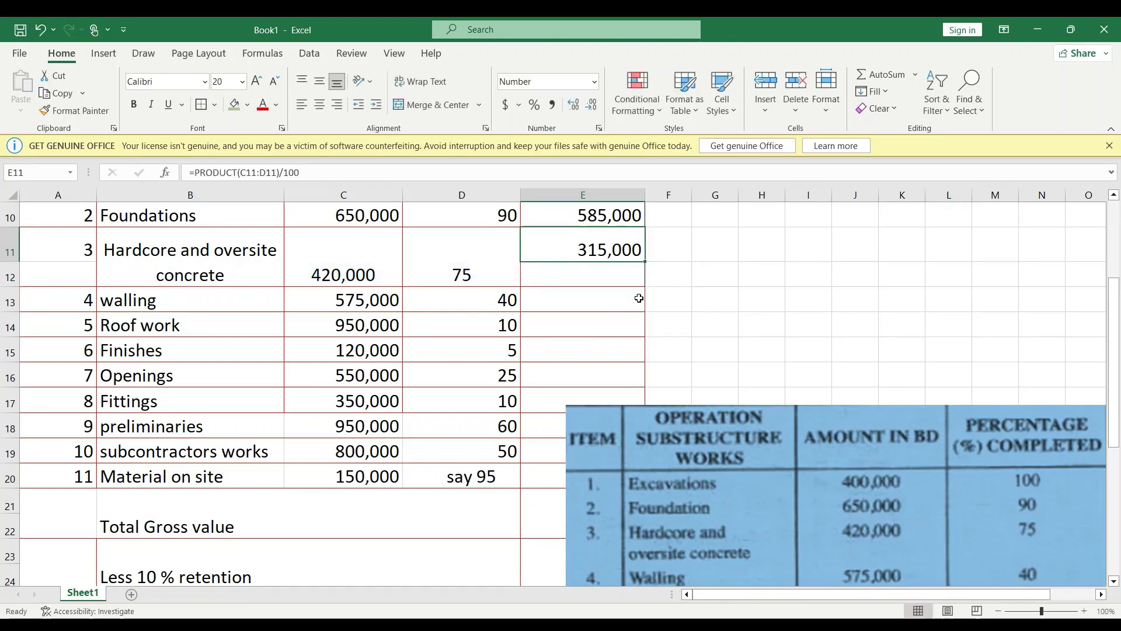
{"action": "left_click_drag", "start_coordinate": [644, 263], "coordinate": [640, 367]}
{"action": "scroll", "coordinate": [640, 367], "scroll_direction": "down", "scroll_amount": 1}
{"action": "scroll", "coordinate": [642, 292], "scroll_direction": "down", "scroll_amount": 1}
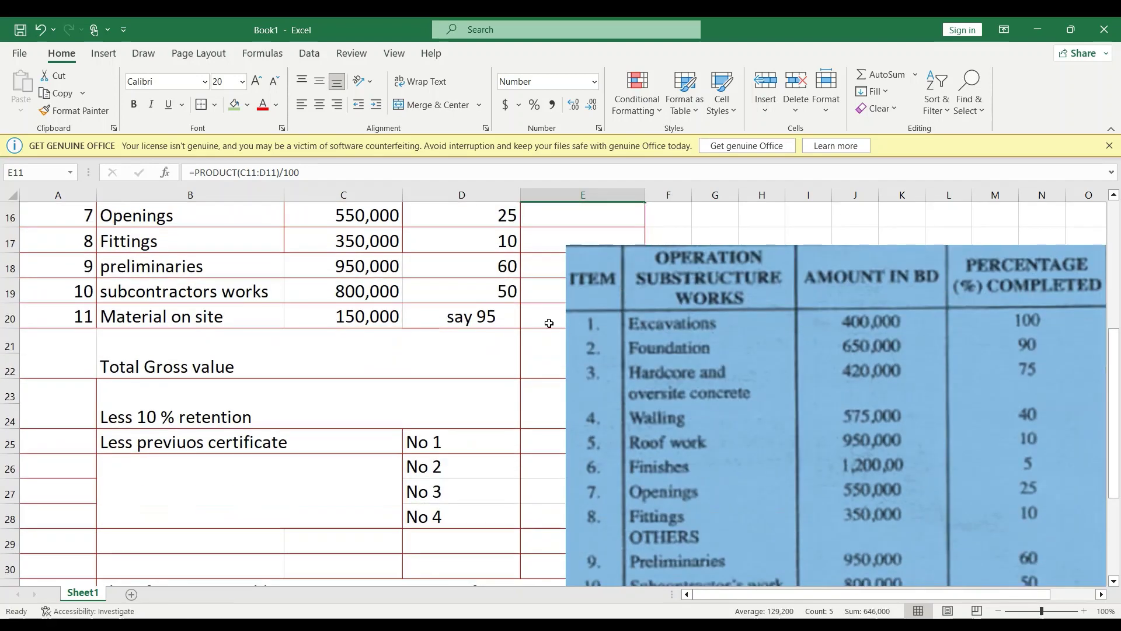
Move the reference picture further down the sheet.
{"action": "left_click", "coordinate": [526, 345]}
{"action": "left_click_drag", "start_coordinate": [731, 291], "coordinate": [738, 420]}
{"action": "scroll", "coordinate": [608, 282], "scroll_direction": "up", "scroll_amount": 1}
{"action": "scroll", "coordinate": [588, 296], "scroll_direction": "up", "scroll_amount": 1}
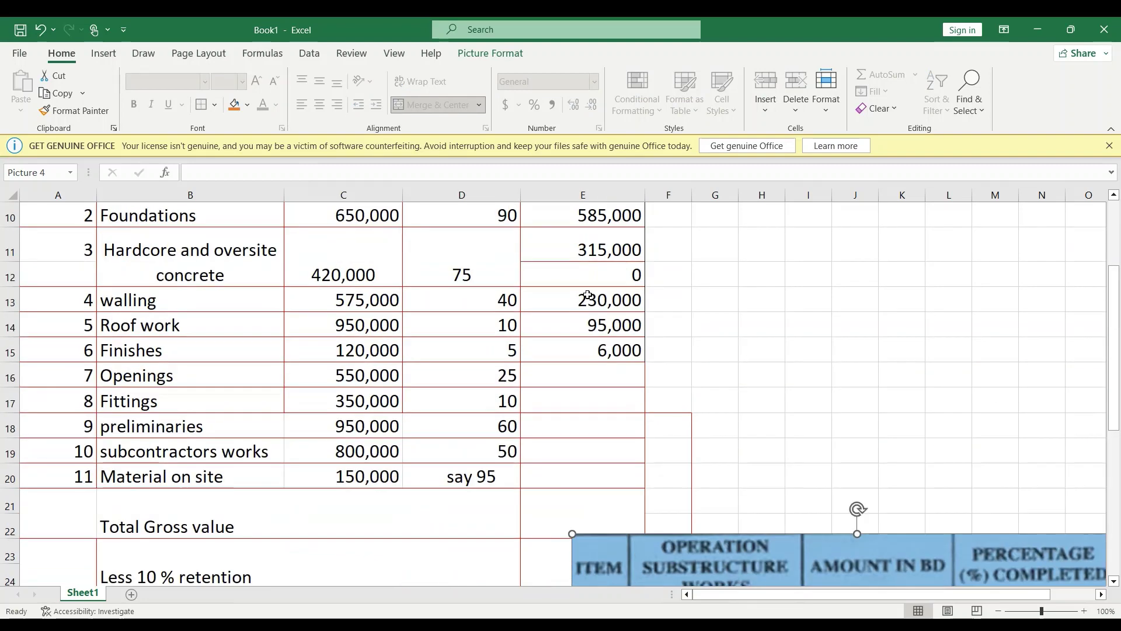
Copy the Amount Due formula from Finishes down to Material on site, ending at 1,500.
{"action": "left_click", "coordinate": [642, 359]}
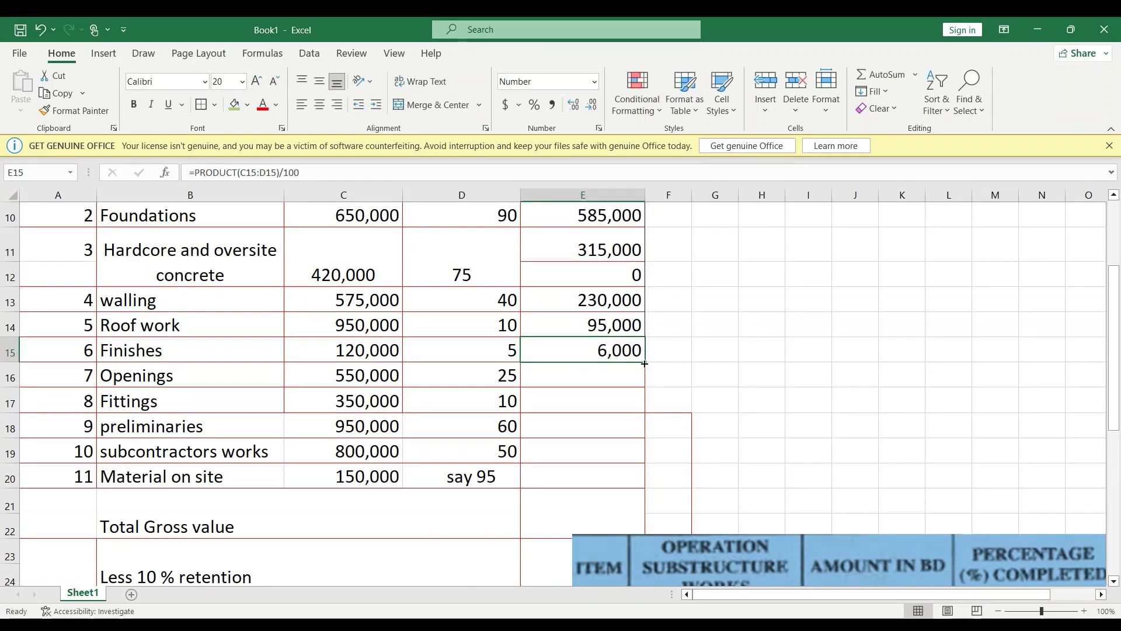
{"action": "left_click_drag", "start_coordinate": [645, 363], "coordinate": [640, 484]}
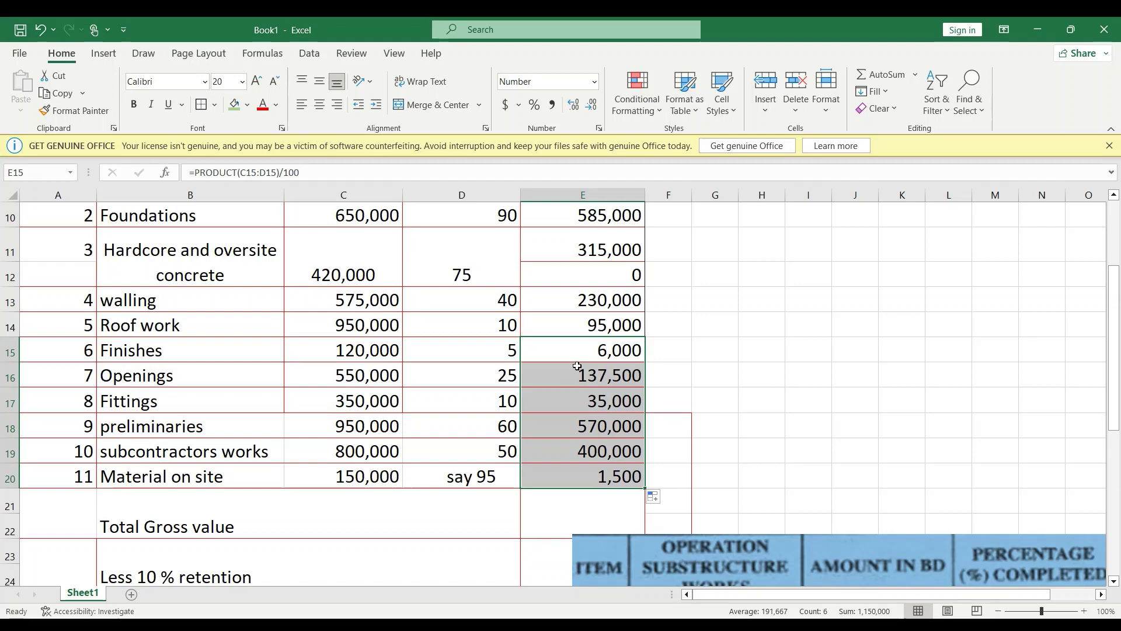
{"action": "scroll", "coordinate": [578, 373], "scroll_direction": "down", "scroll_amount": 1}
{"action": "scroll", "coordinate": [514, 414], "scroll_direction": "up", "scroll_amount": 2}
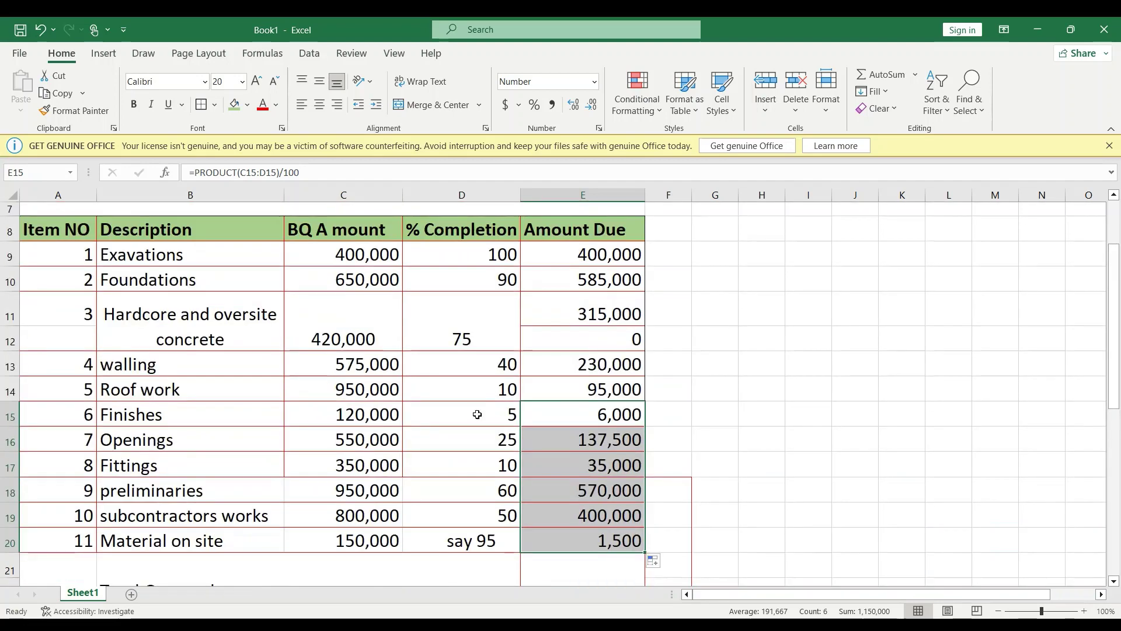
{"action": "scroll", "coordinate": [467, 429], "scroll_direction": "down", "scroll_amount": 2}
Start a SUM of the Amount Due values in the Total Gross value cell, which returns #NAME?
{"action": "left_click", "coordinate": [564, 431]}
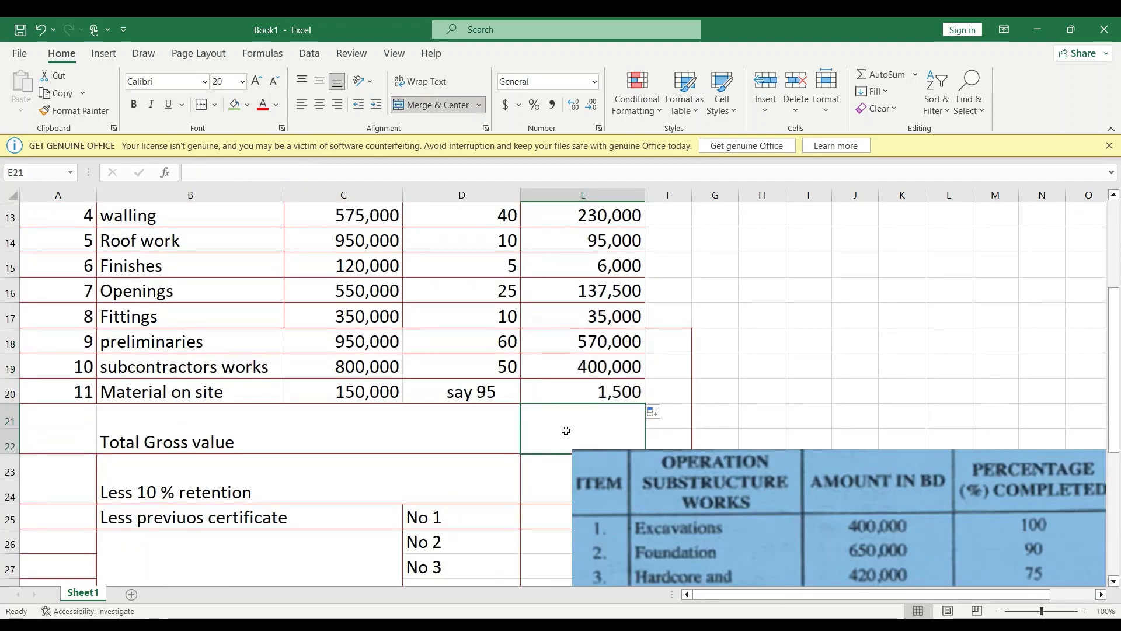
{"action": "scroll", "coordinate": [567, 406], "scroll_direction": "up", "scroll_amount": 2}
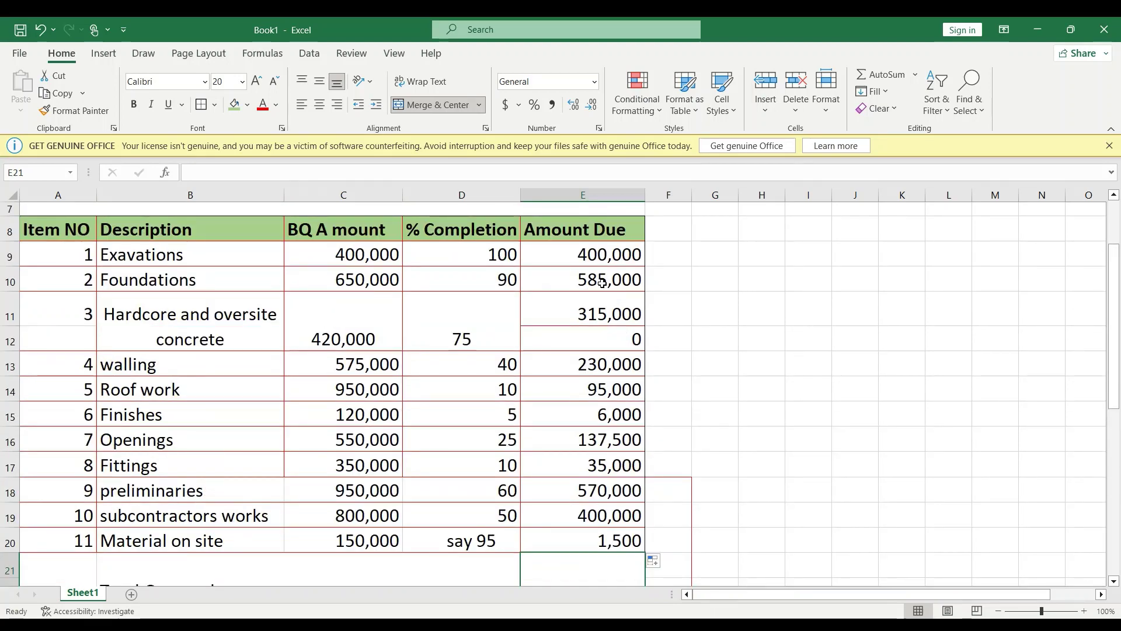
{"action": "scroll", "coordinate": [584, 426], "scroll_direction": "down", "scroll_amount": 2}
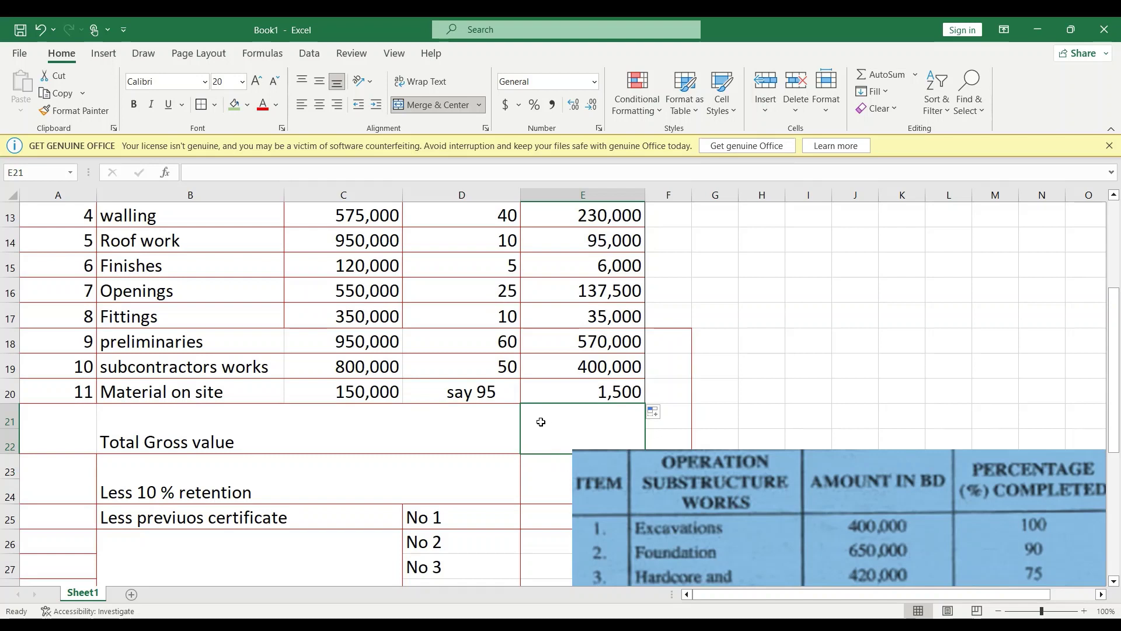
{"action": "type", "text": "="}
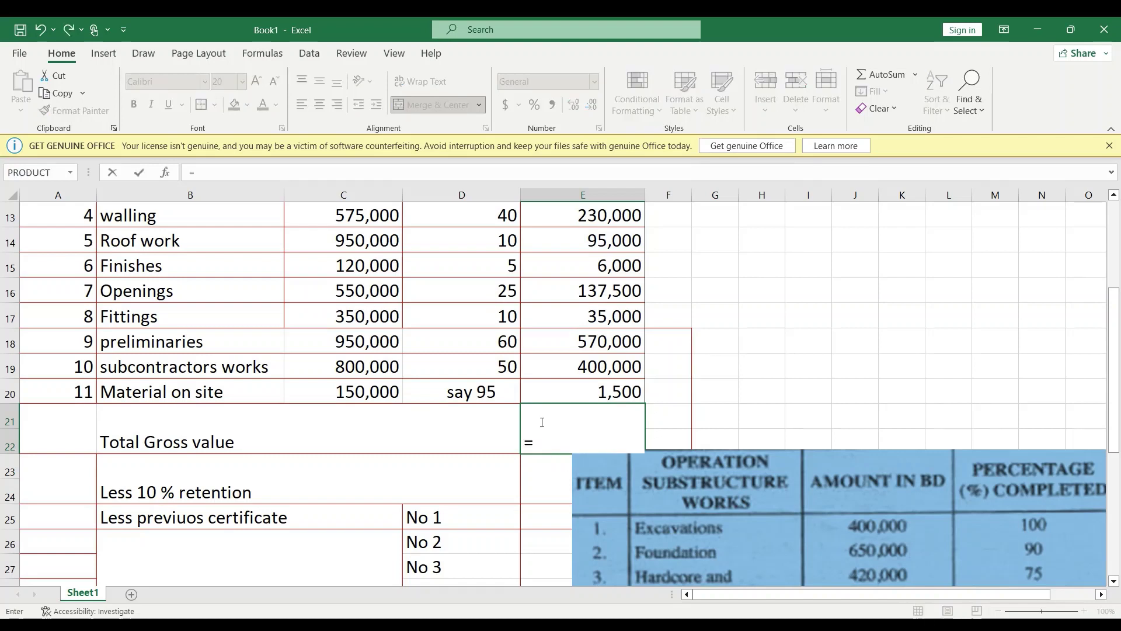
{"action": "type", "text": "sum"}
{"action": "scroll", "coordinate": [543, 422], "scroll_direction": "up", "scroll_amount": 3}
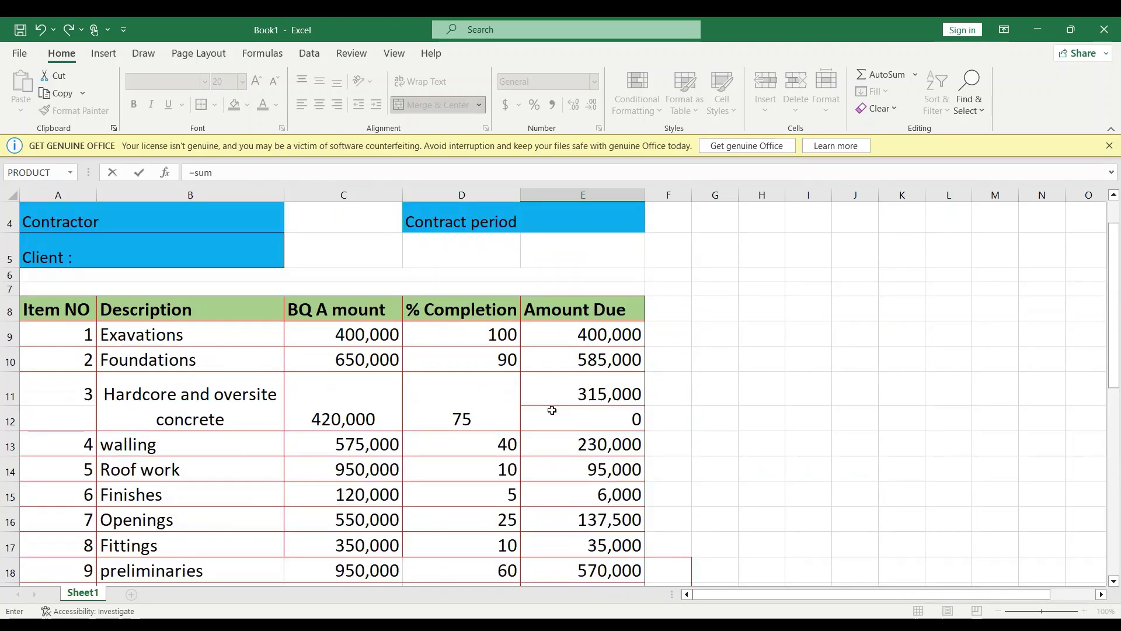
{"action": "left_click", "coordinate": [578, 340]}
{"action": "left_click_drag", "start_coordinate": [644, 348], "coordinate": [622, 496]}
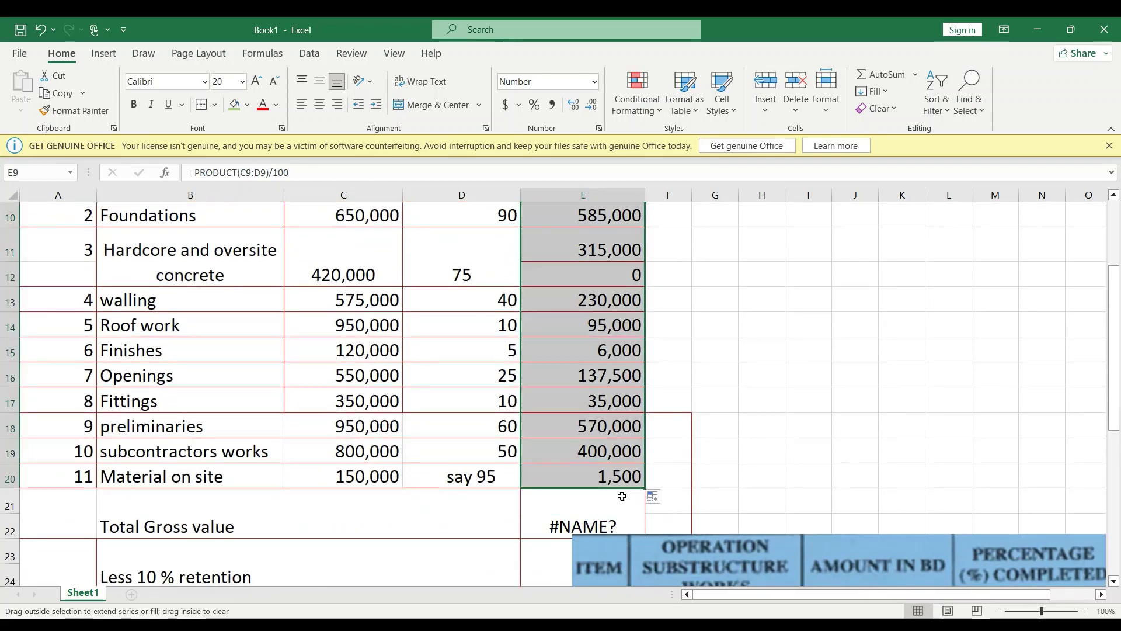
{"action": "left_click", "coordinate": [617, 513]}
{"action": "scroll", "coordinate": [617, 513], "scroll_direction": "down", "scroll_amount": 1}
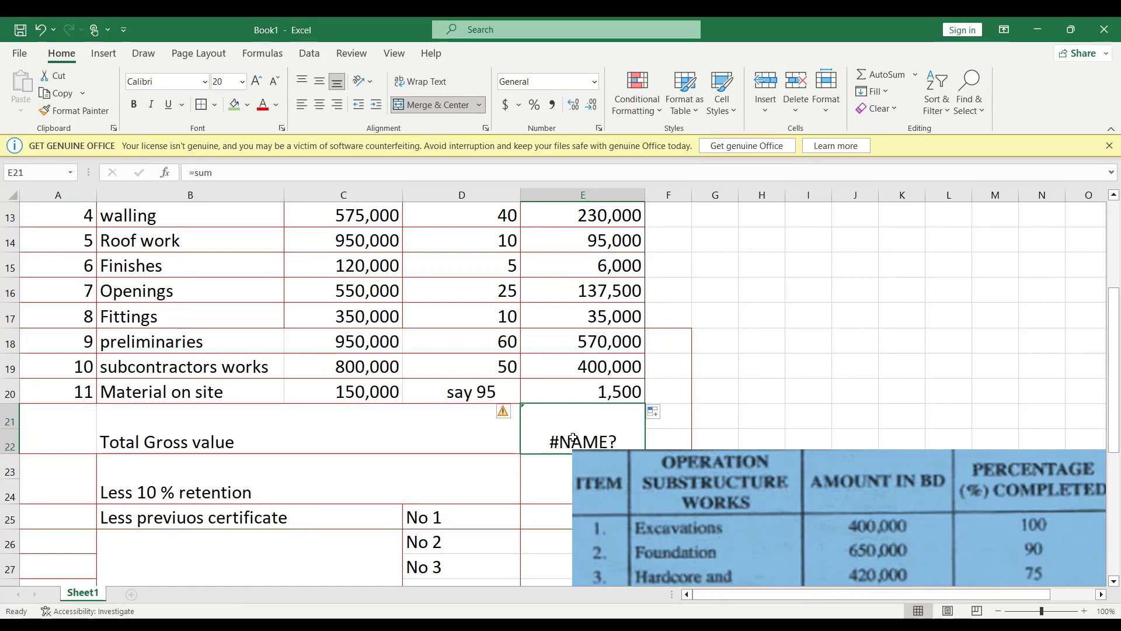
Re-enter the Total Gross value as =SUM(E9:E20), giving 2,775,000.
{"action": "key", "text": "BackSpace"}
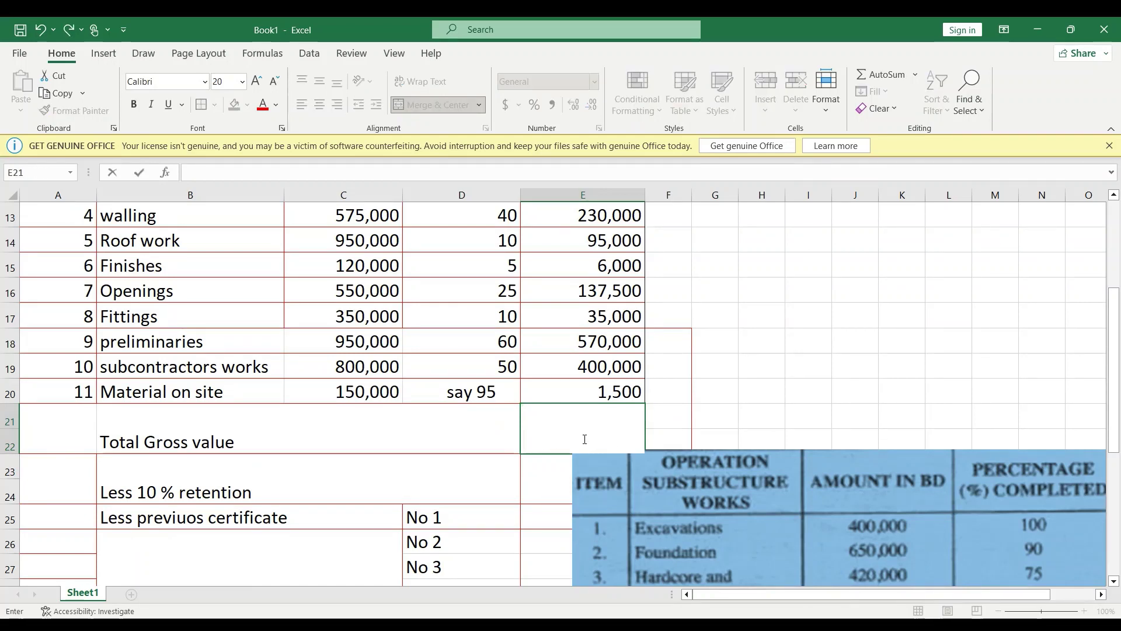
{"action": "type", "text": "=sum("}
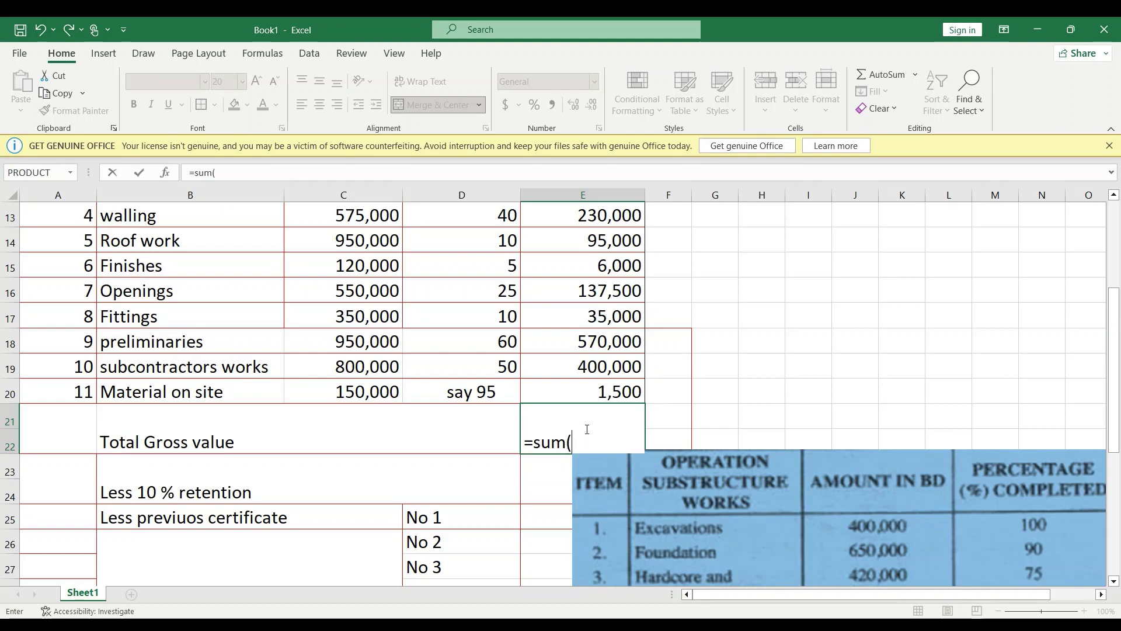
{"action": "scroll", "coordinate": [587, 429], "scroll_direction": "up", "scroll_amount": 3}
{"action": "left_click", "coordinate": [600, 336]}
{"action": "left_click_drag", "start_coordinate": [642, 347], "coordinate": [627, 523]}
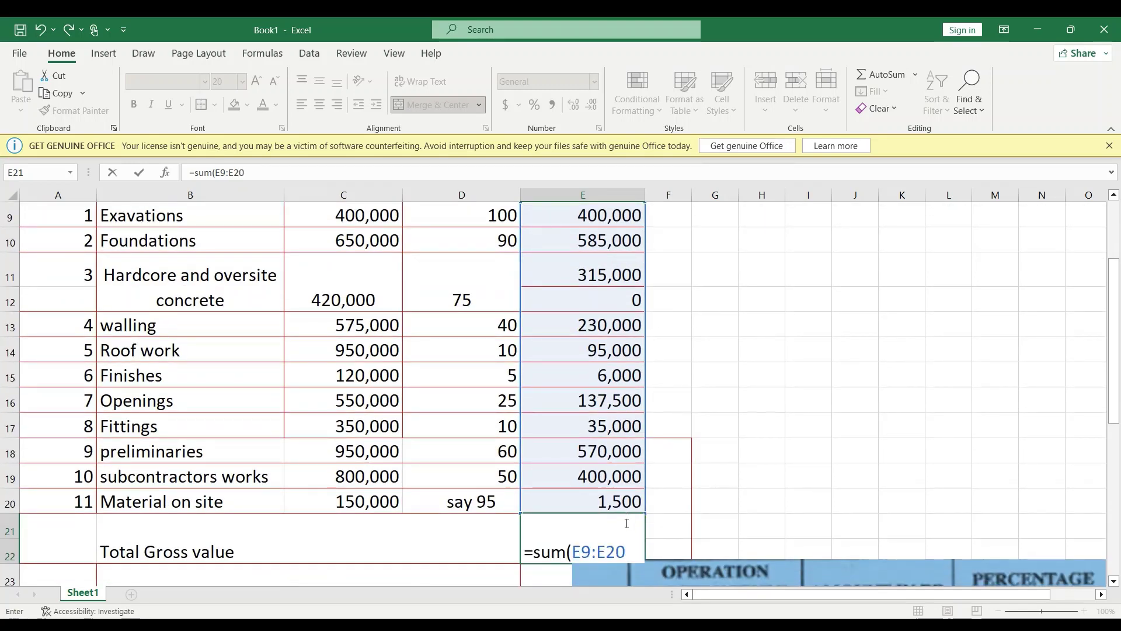
{"action": "key", "text": "Return"}
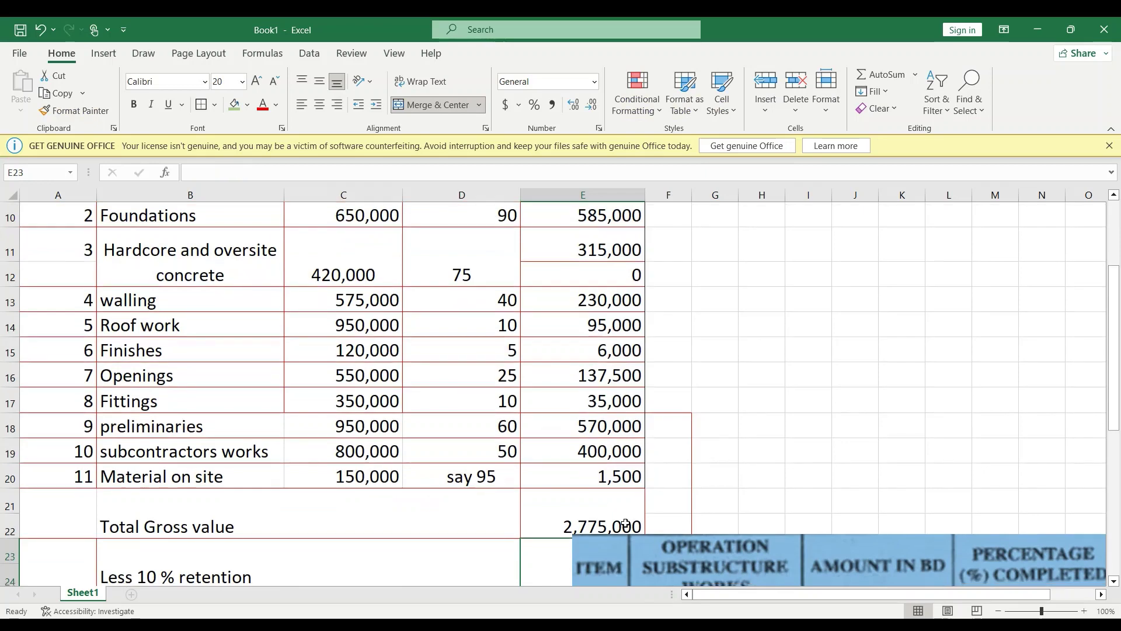
Move the scanned table aside and enter 277500 as the 10 % retention in E23.
{"action": "scroll", "coordinate": [596, 467], "scroll_direction": "down", "scroll_amount": 3}
{"action": "left_click_drag", "start_coordinate": [567, 401], "coordinate": [655, 304]}
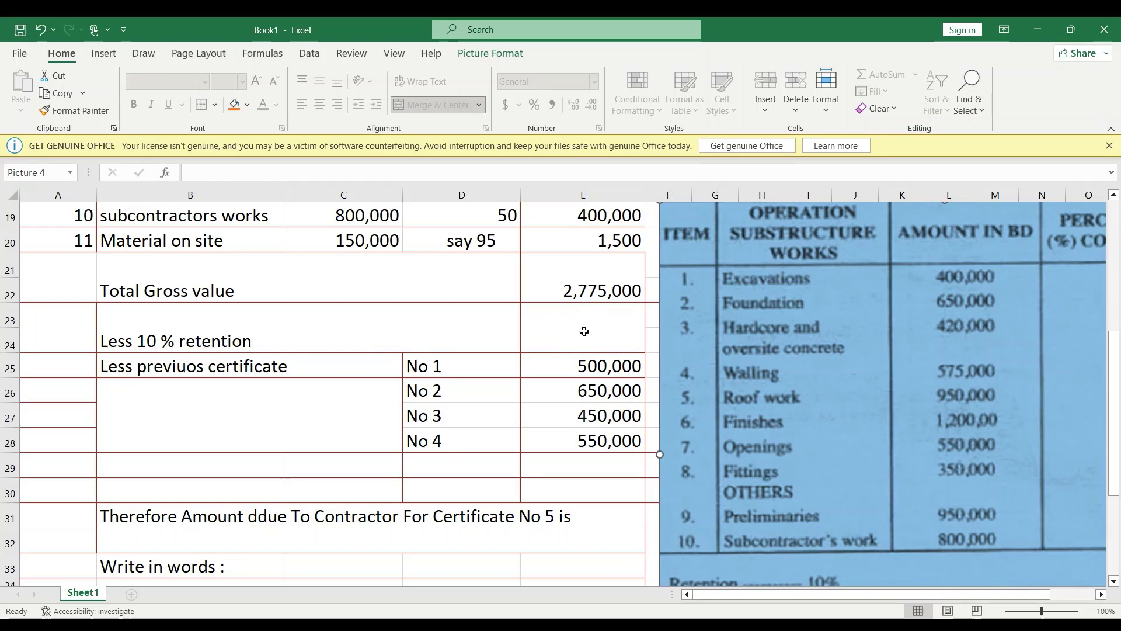
{"action": "left_click", "coordinate": [609, 320]}
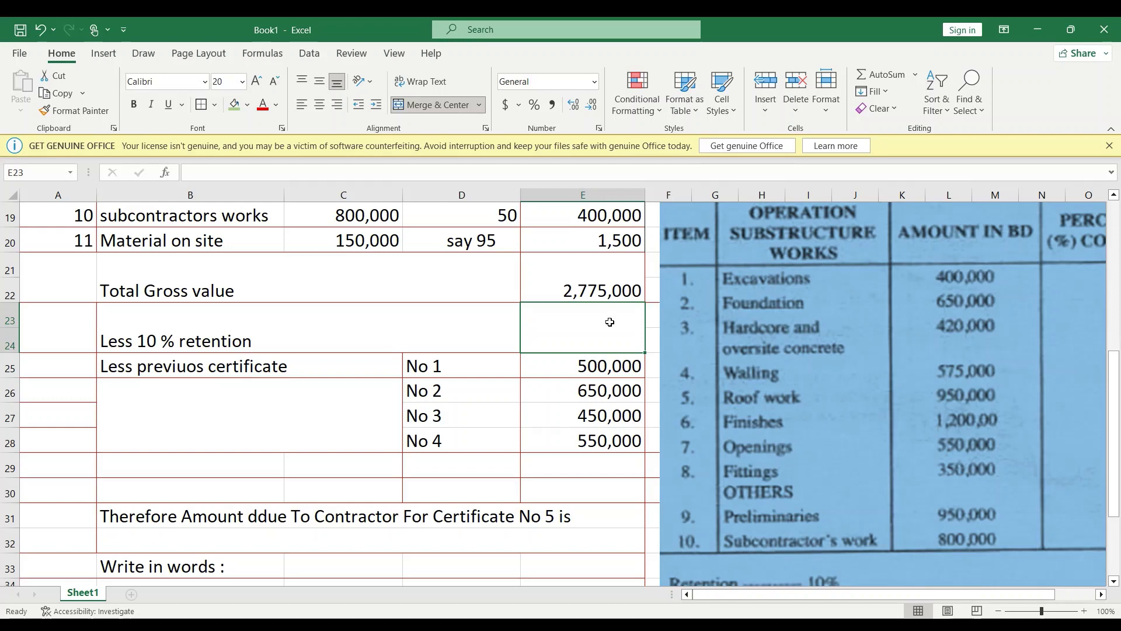
{"action": "type", "text": "277500"}
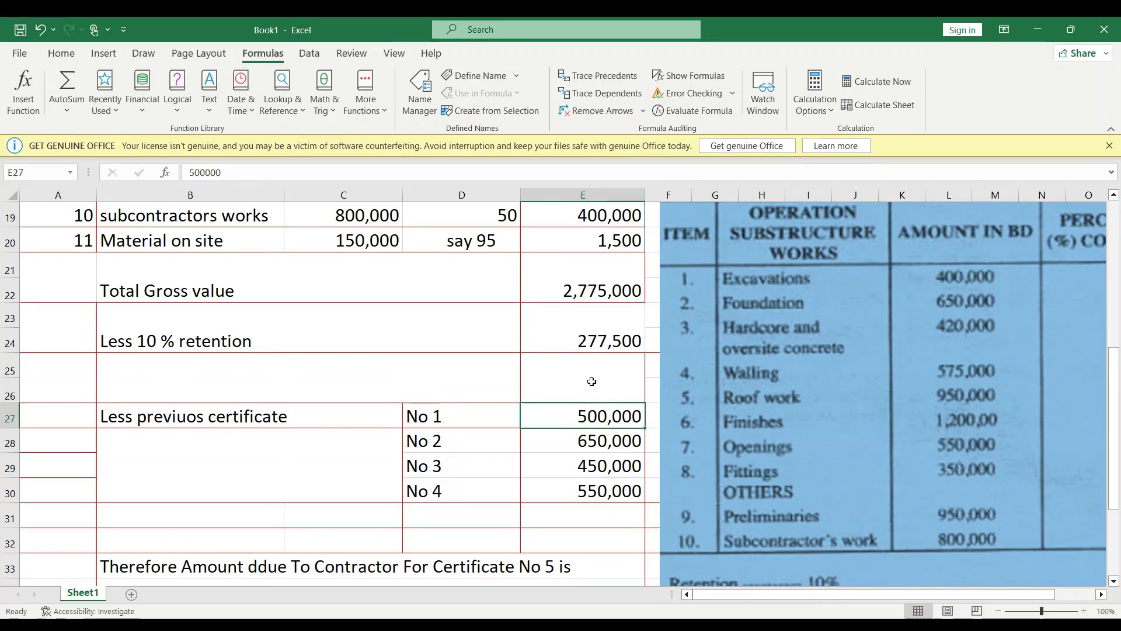
Enter =MIN(E21-E23) in E25 to show 2,497,500, gross value less retention.
{"action": "left_click", "coordinate": [592, 381]}
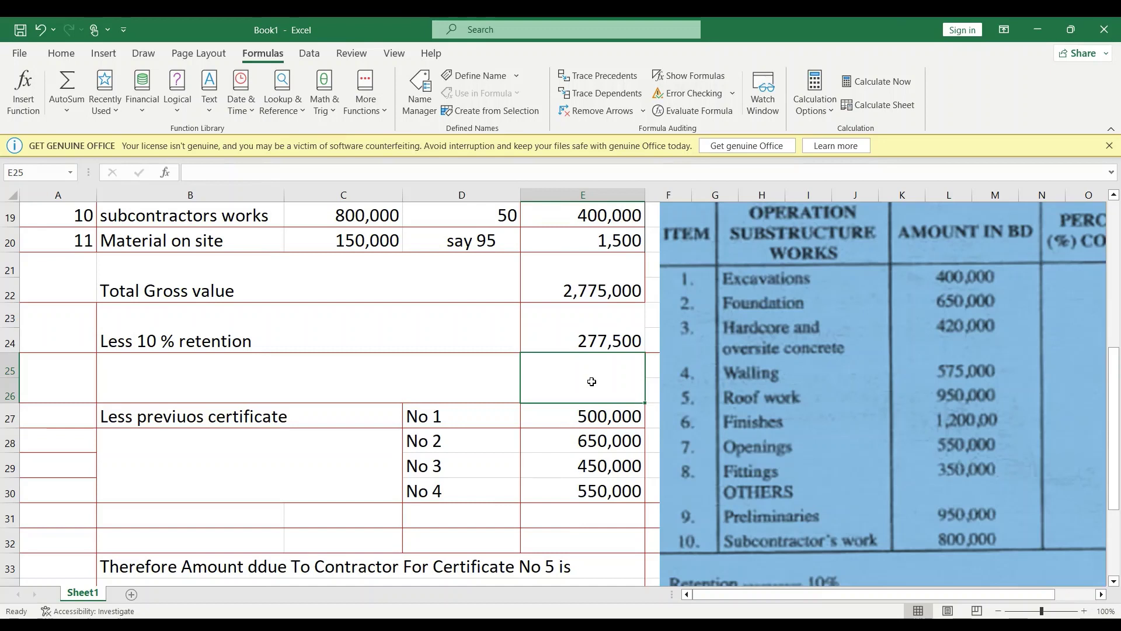
{"action": "type", "text": "=min"}
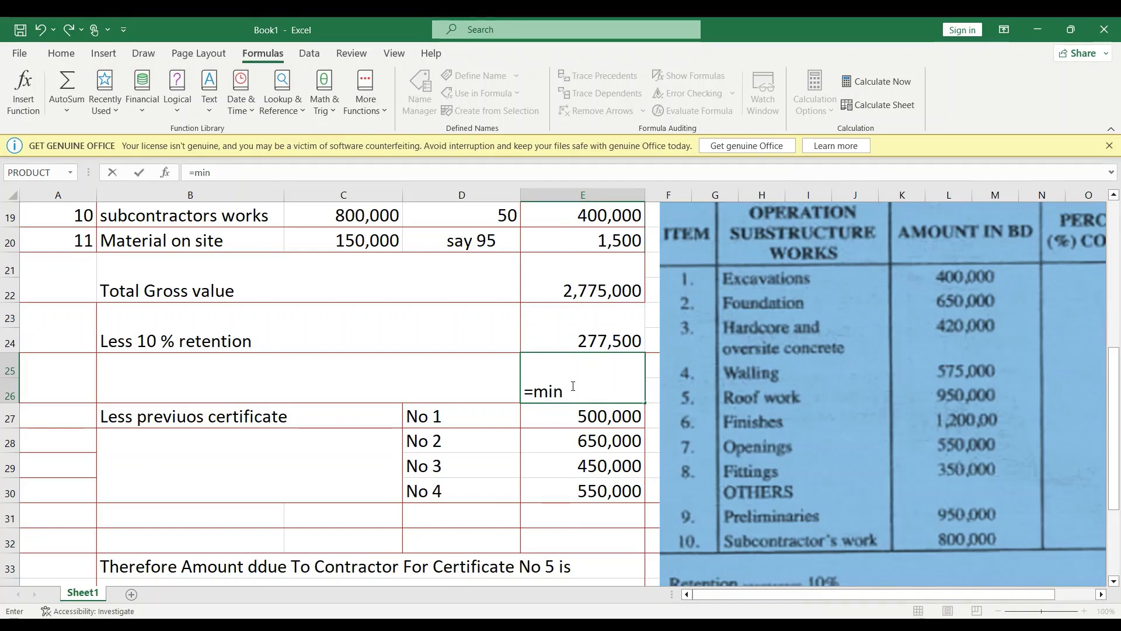
{"action": "type", "text": "("}
{"action": "left_click", "coordinate": [584, 280]}
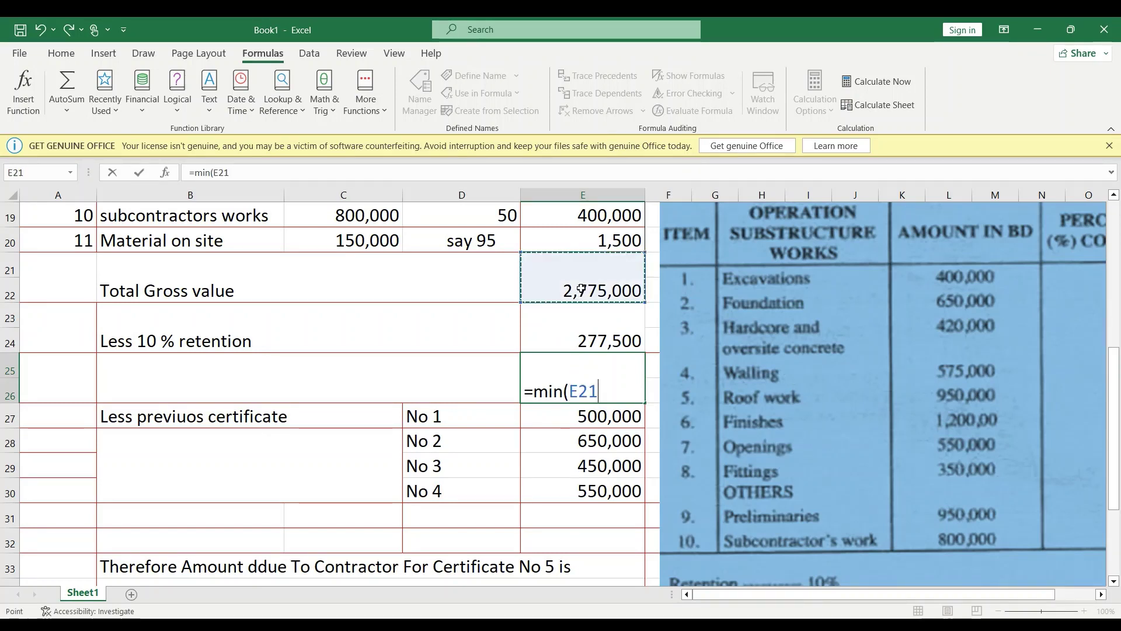
{"action": "type", "text": "-"}
{"action": "left_click", "coordinate": [611, 338]}
{"action": "type", "text": ")"}
{"action": "key", "text": "Return"}
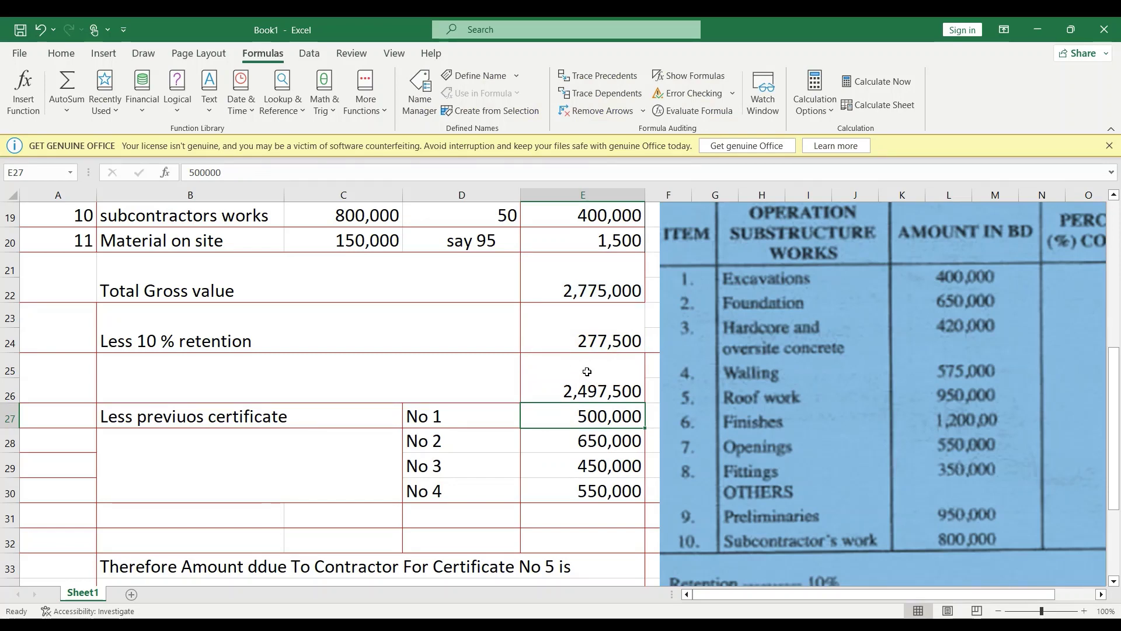
{"action": "scroll", "coordinate": [587, 371], "scroll_direction": "down", "scroll_amount": 1}
{"action": "scroll", "coordinate": [575, 327], "scroll_direction": "up", "scroll_amount": 1}
{"action": "left_click", "coordinate": [571, 390]}
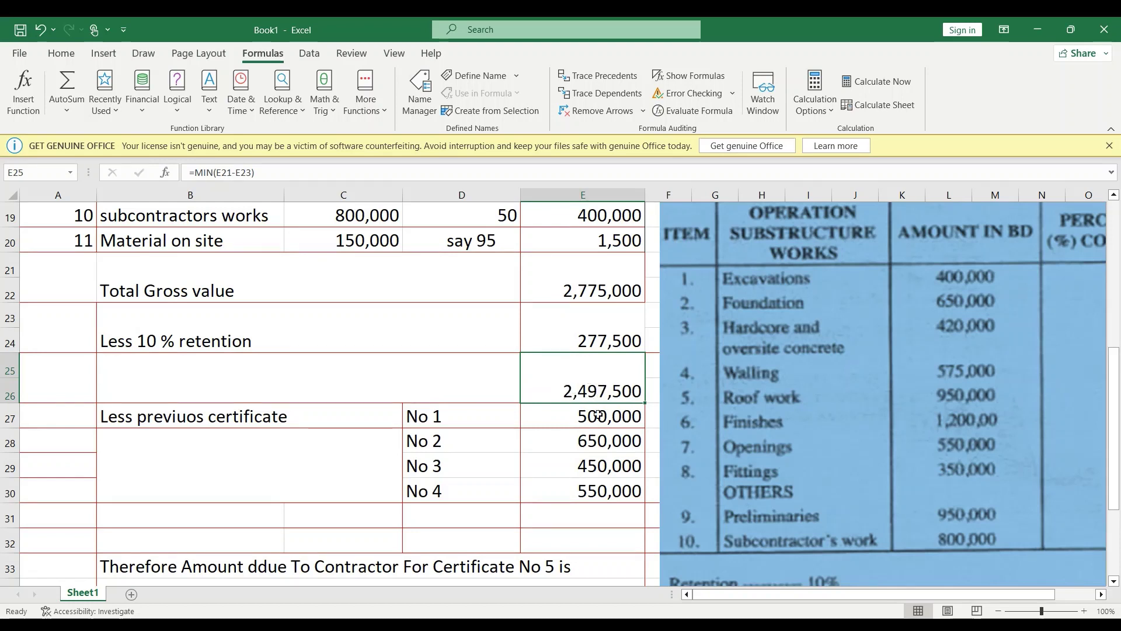
Enter =SUM(E28:E30) in E31 to total the previous certificates at 1,650,000.
{"action": "left_click", "coordinate": [600, 514]}
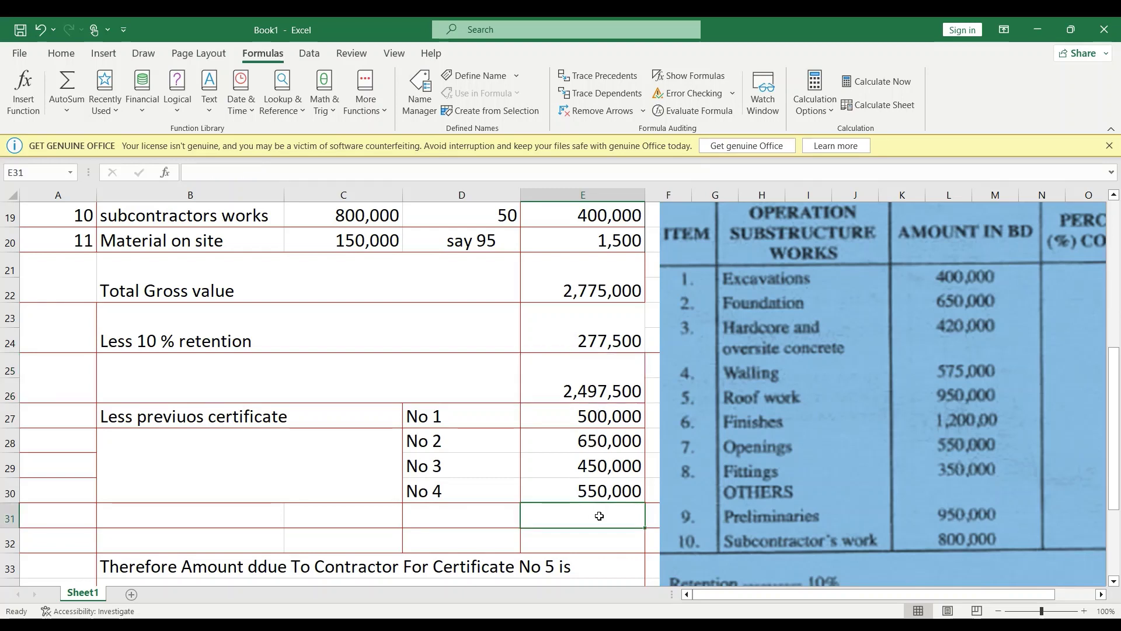
{"action": "type", "text": "="}
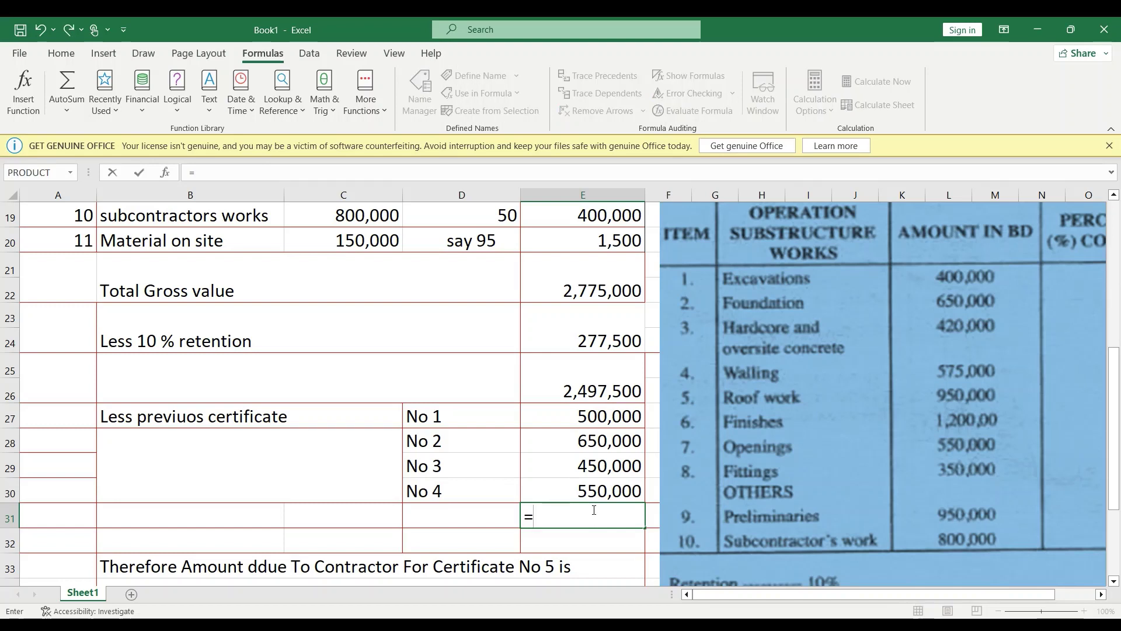
{"action": "type", "text": "sum"}
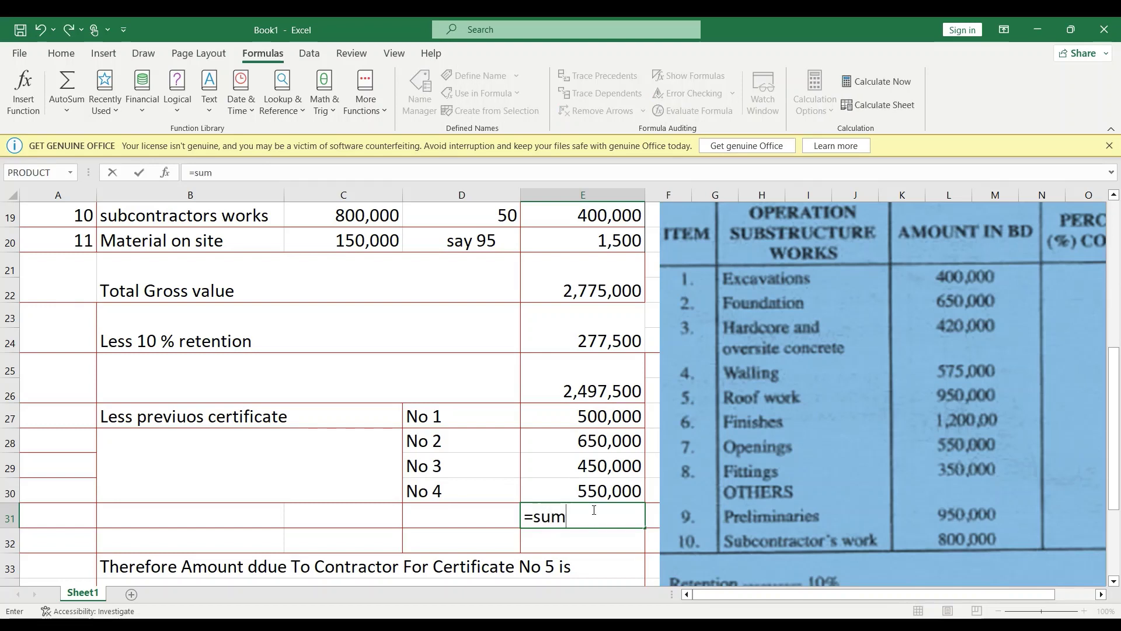
{"action": "type", "text": "("}
{"action": "left_click_drag", "start_coordinate": [604, 414], "coordinate": [643, 498]}
{"action": "key", "text": "Return"}
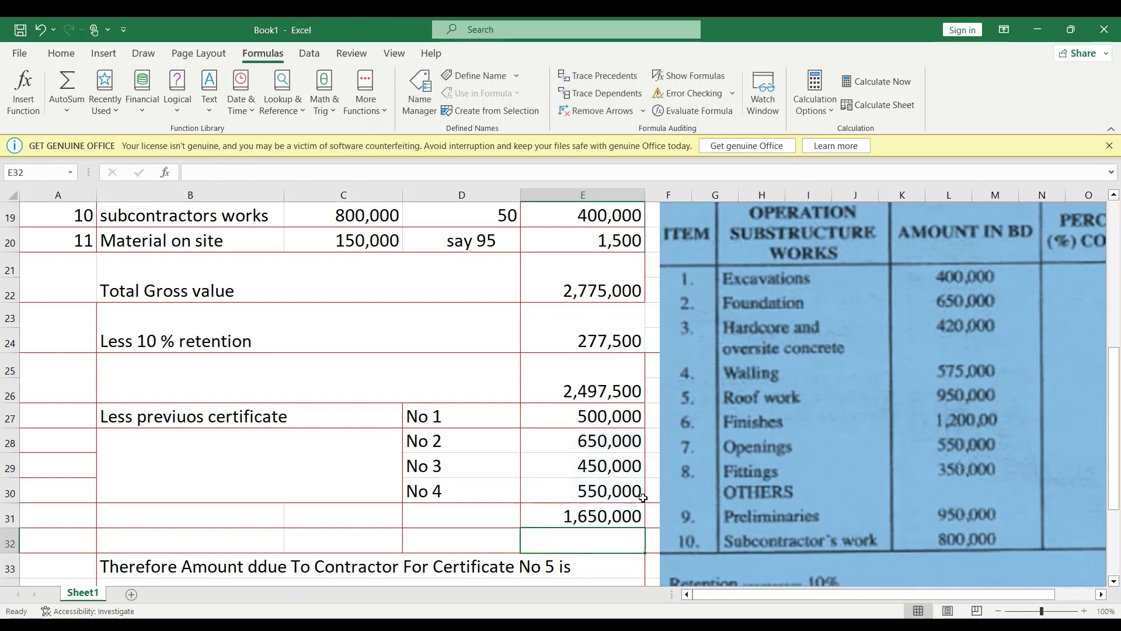
{"action": "scroll", "coordinate": [585, 470], "scroll_direction": "down", "scroll_amount": 1}
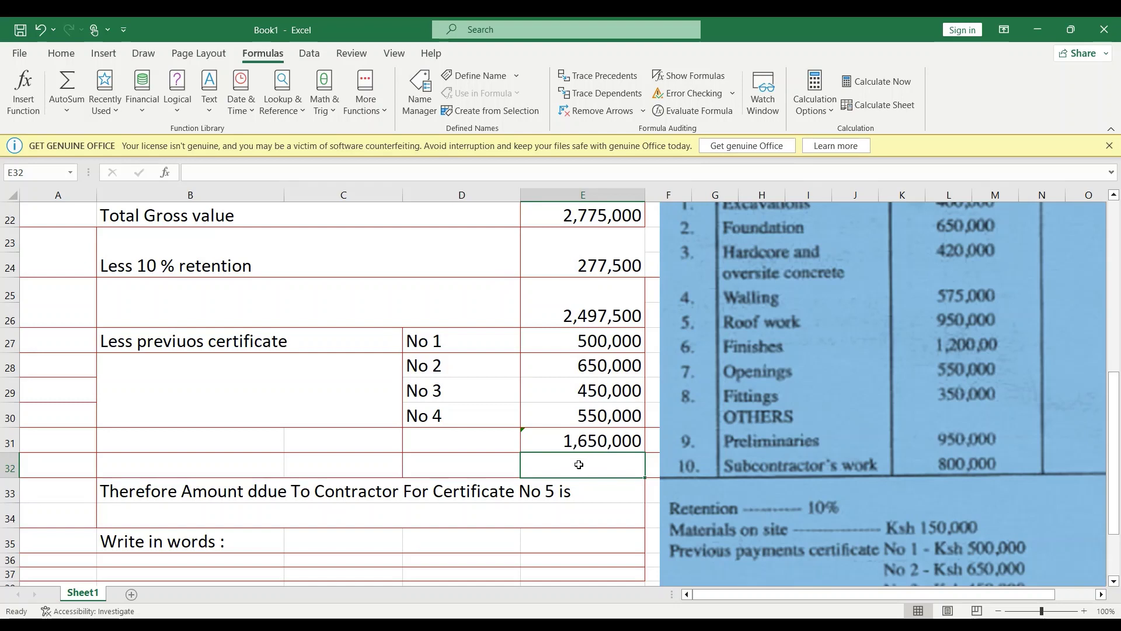
Replace the #NAME? error in E32 with =MIN(E25-E31), giving 847,500.
{"action": "type", "text": "=min"}
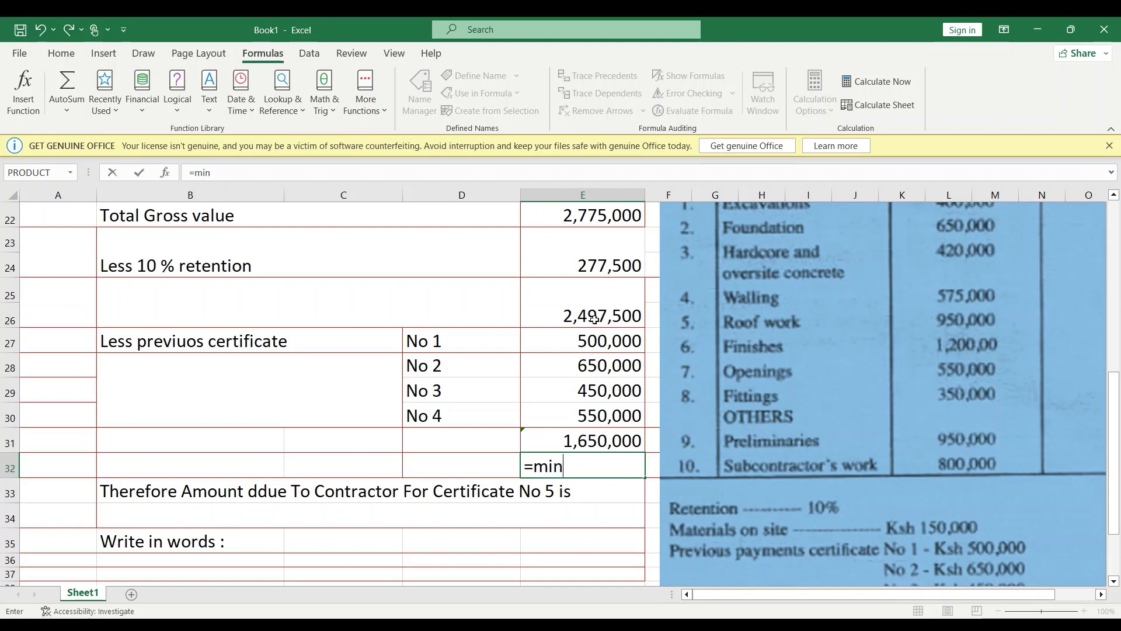
{"action": "key", "text": "ctrl+Return"}
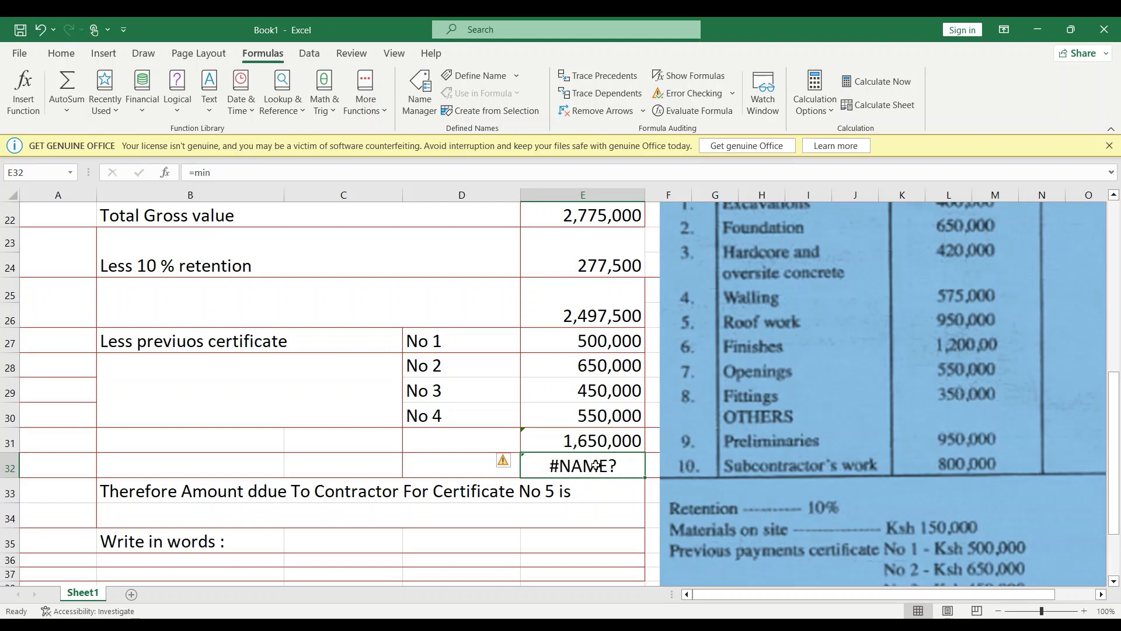
{"action": "key", "text": "BackSpace"}
{"action": "type", "text": "= m"}
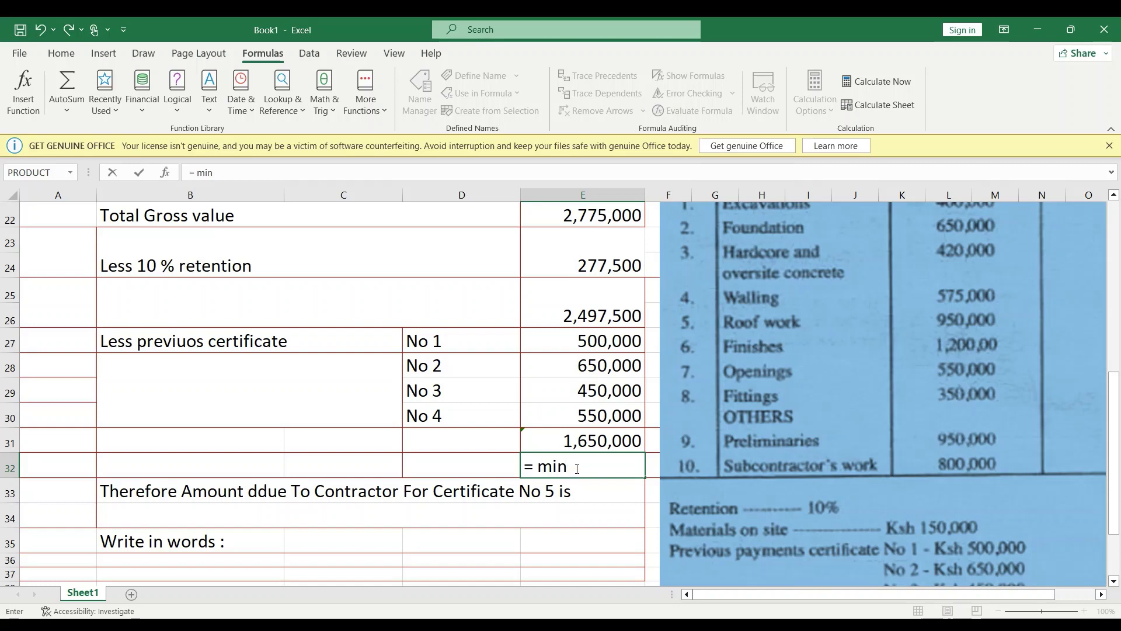
{"action": "type", "text": "in("}
{"action": "left_click", "coordinate": [588, 314]}
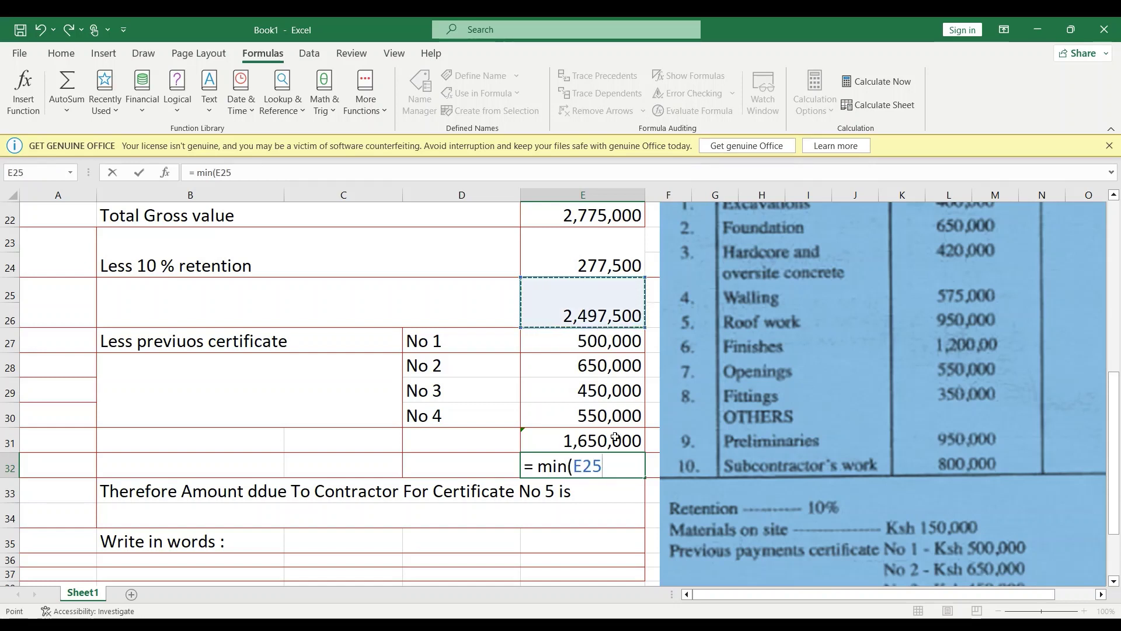
{"action": "type", "text": "-"}
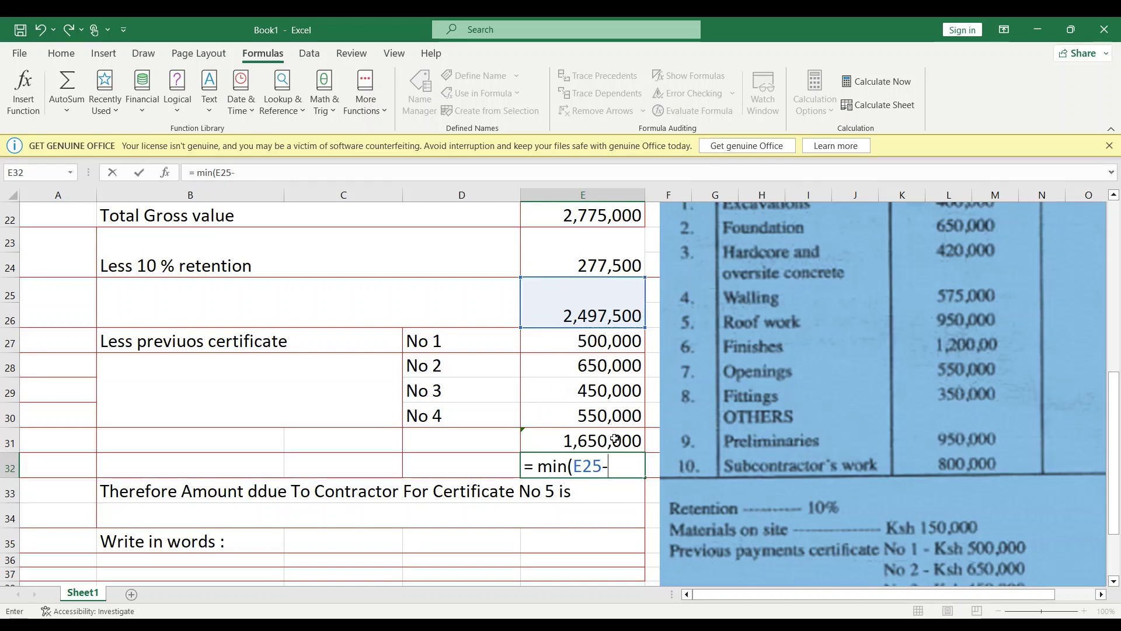
{"action": "left_click", "coordinate": [615, 439]}
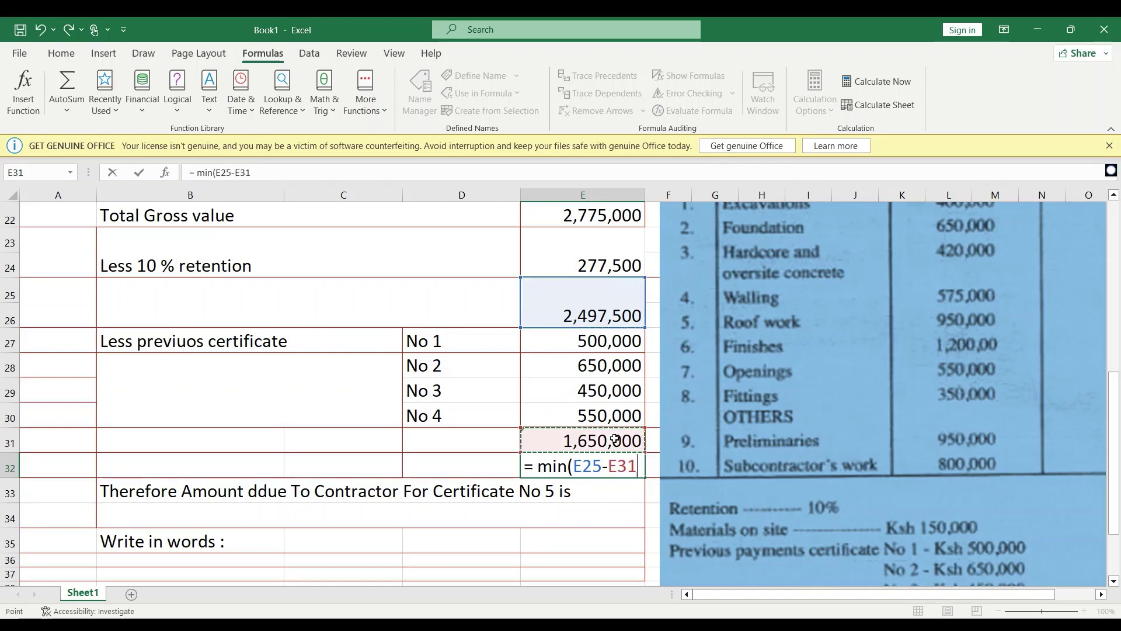
{"action": "type", "text": ")"}
{"action": "key", "text": "Return"}
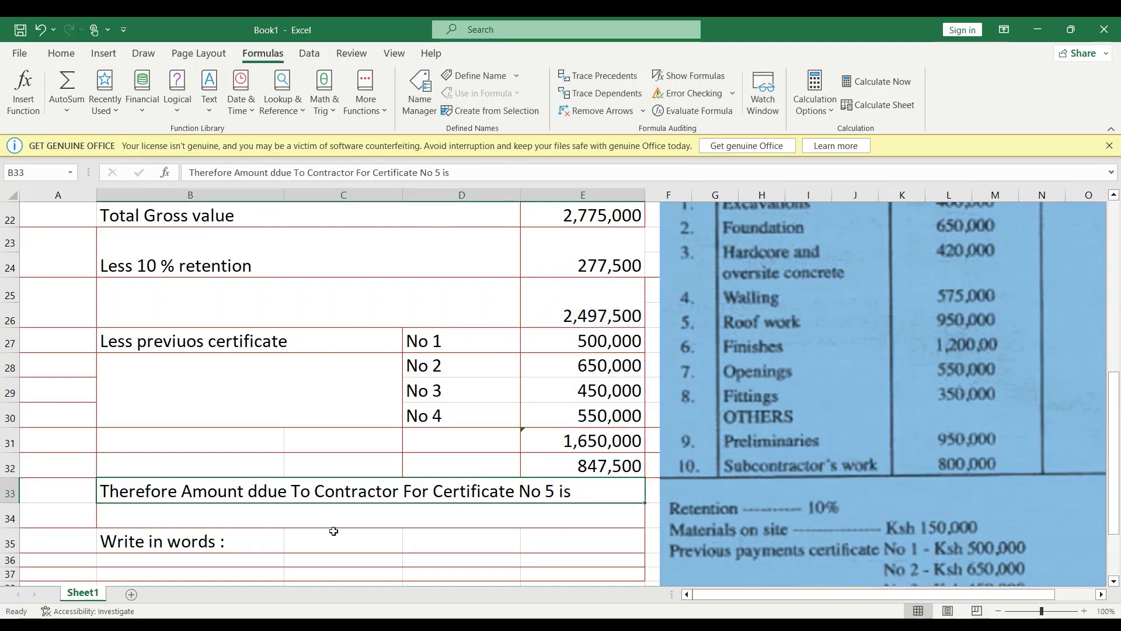
Enter 847500 as the amount due in B34, accepting Excel's suggested correction of '= 847,500'.
{"action": "left_click", "coordinate": [295, 516]}
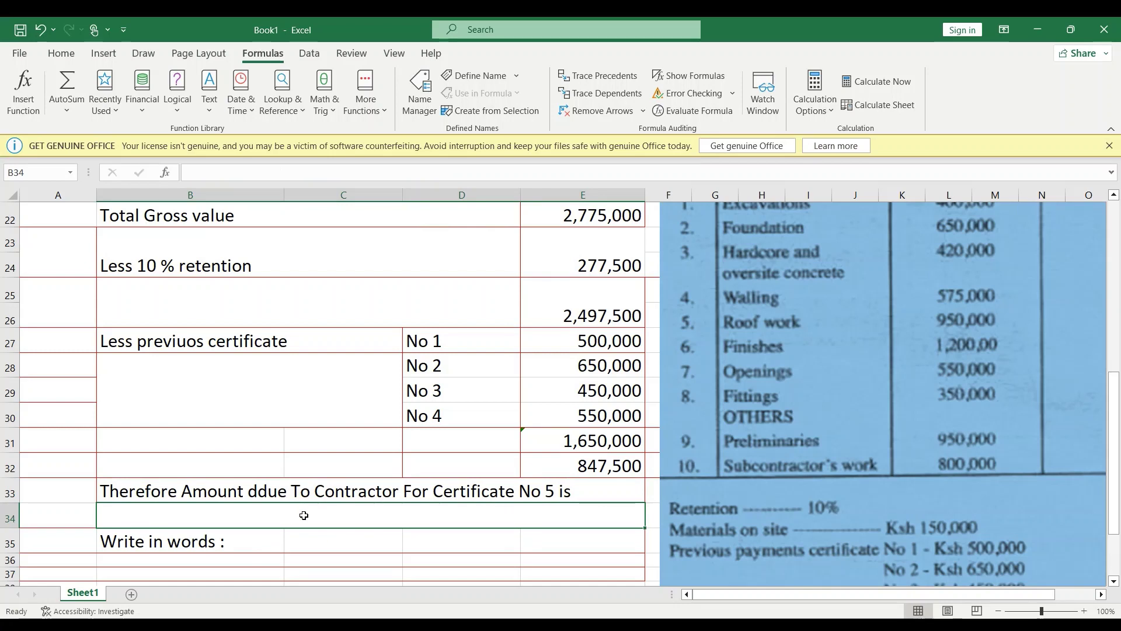
{"action": "type", "text": "= "}
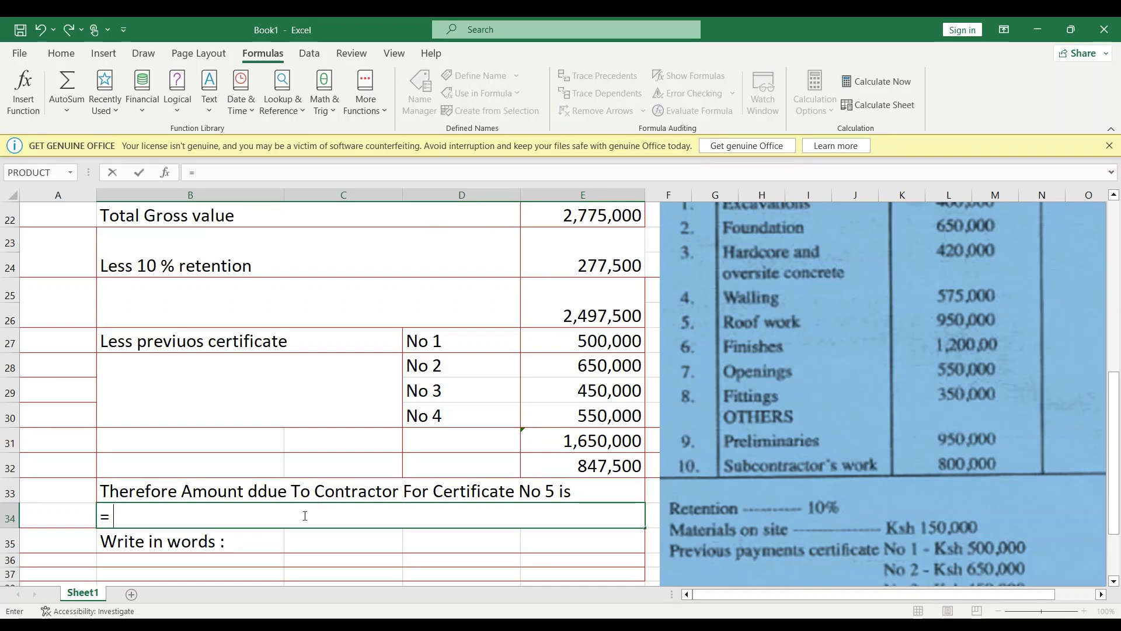
{"action": "type", "text": "847,500"}
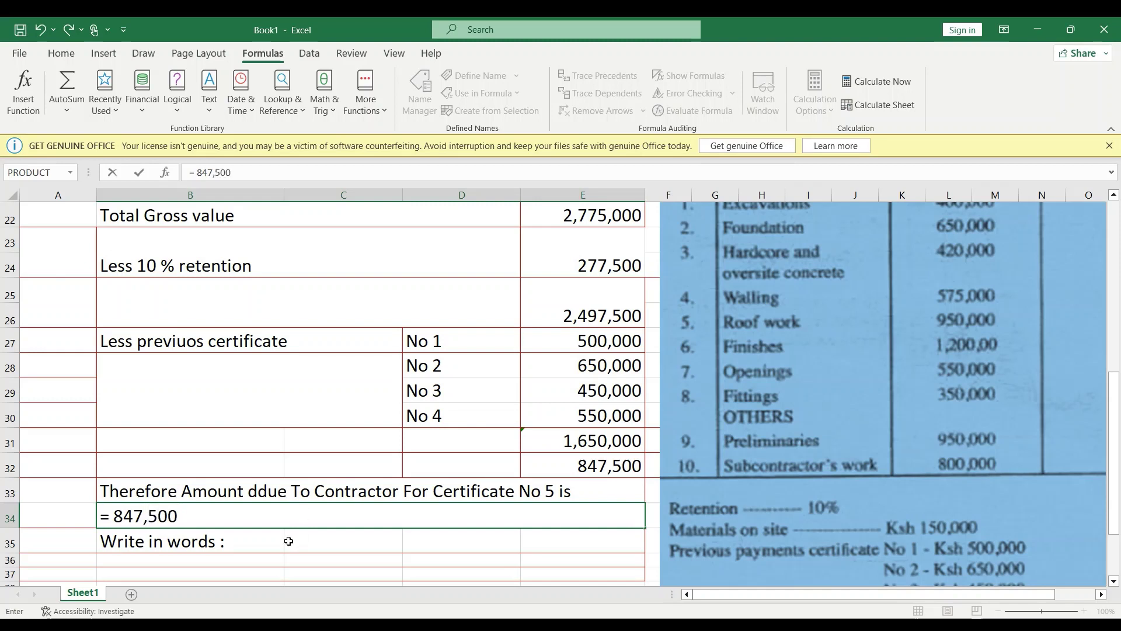
{"action": "key", "text": "Return"}
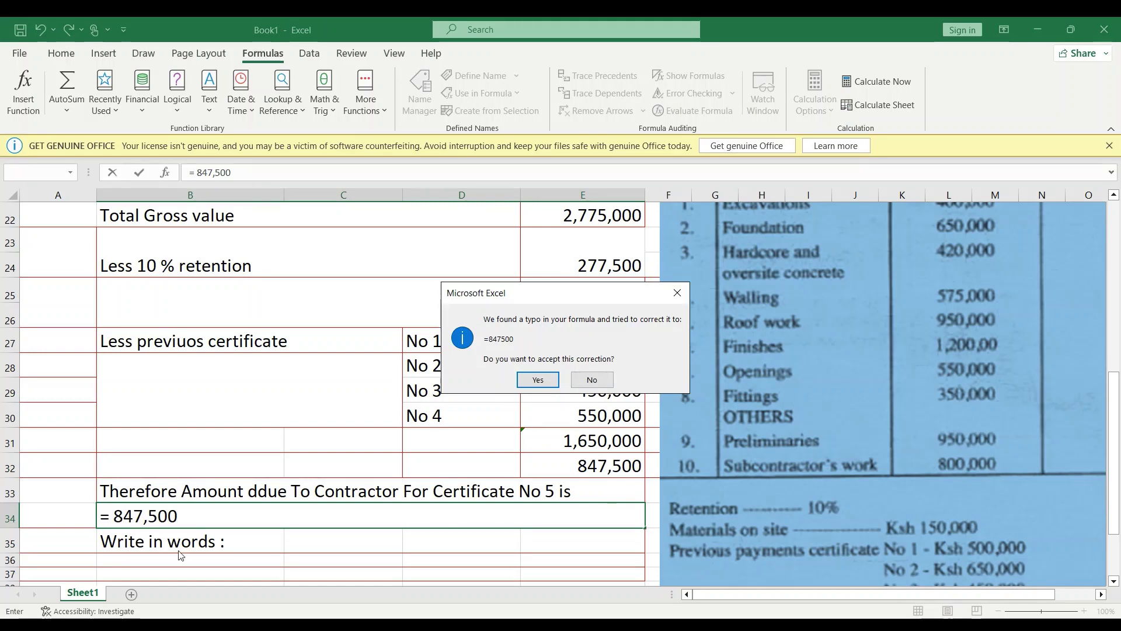
{"action": "left_click", "coordinate": [536, 381]}
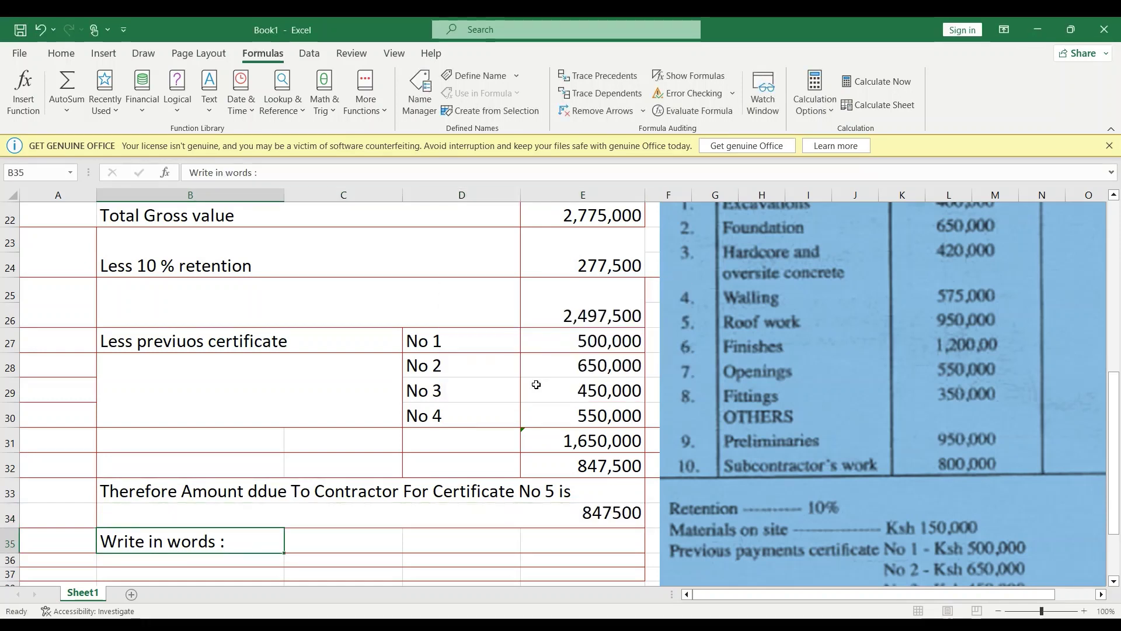
{"action": "left_click", "coordinate": [351, 542]}
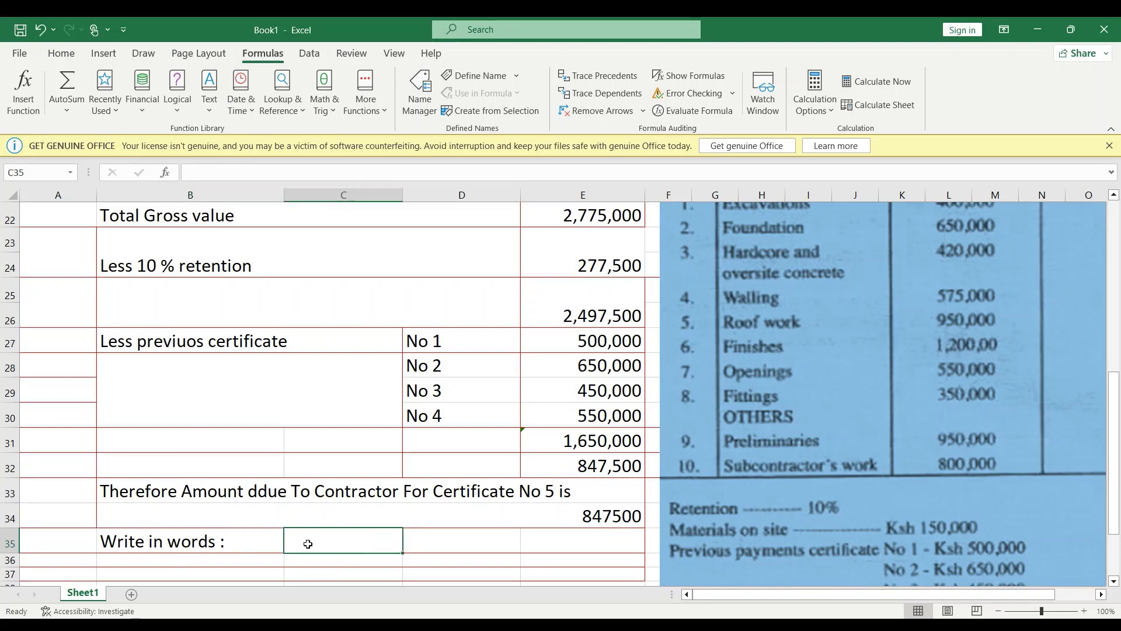
{"action": "left_click", "coordinate": [246, 541]}
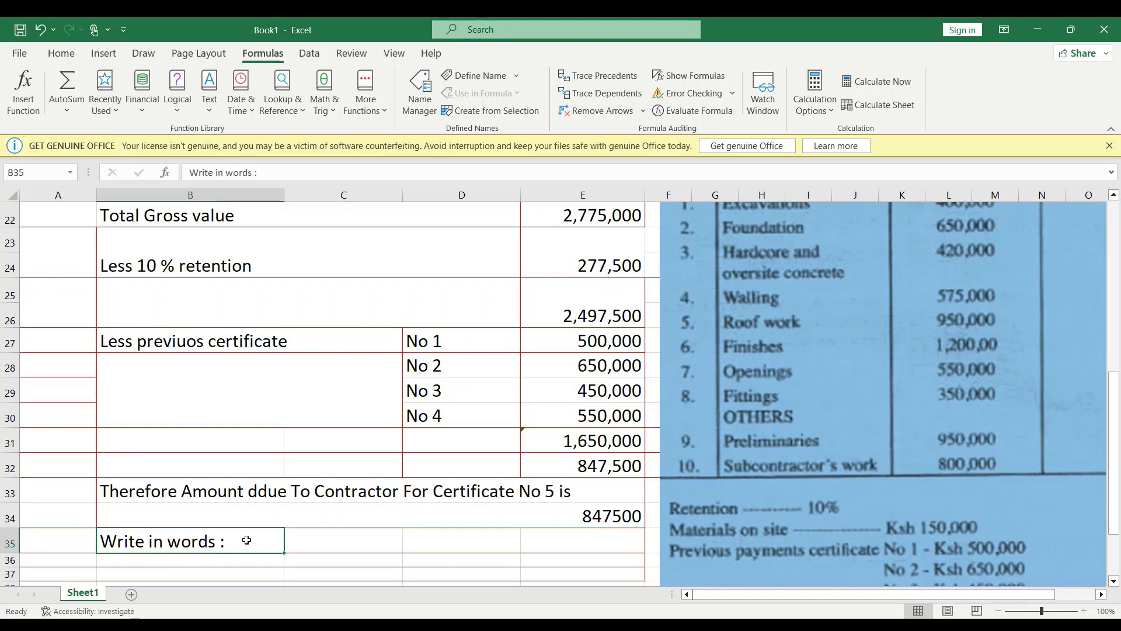
Append 'Eight hundred and forty seven thousand and five hundred shiliings only' to B35's Write in words label.
{"action": "double_click", "coordinate": [231, 545]}
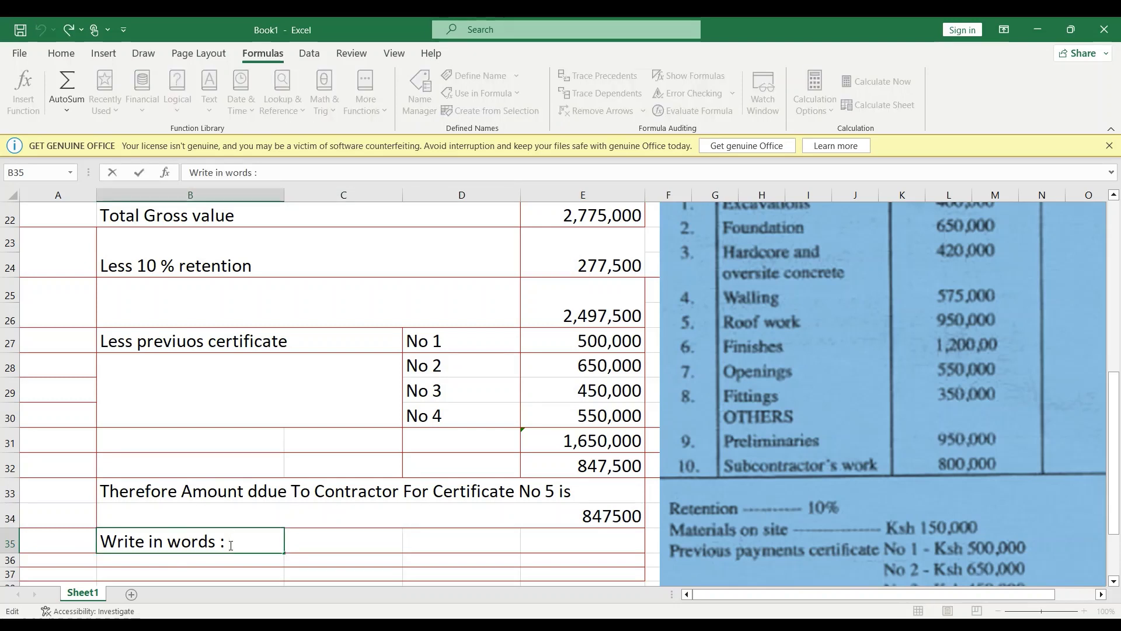
{"action": "type", "text": "E"}
{"action": "type", "text": "ig"}
{"action": "type", "text": "ht h"}
{"action": "type", "text": "dre"}
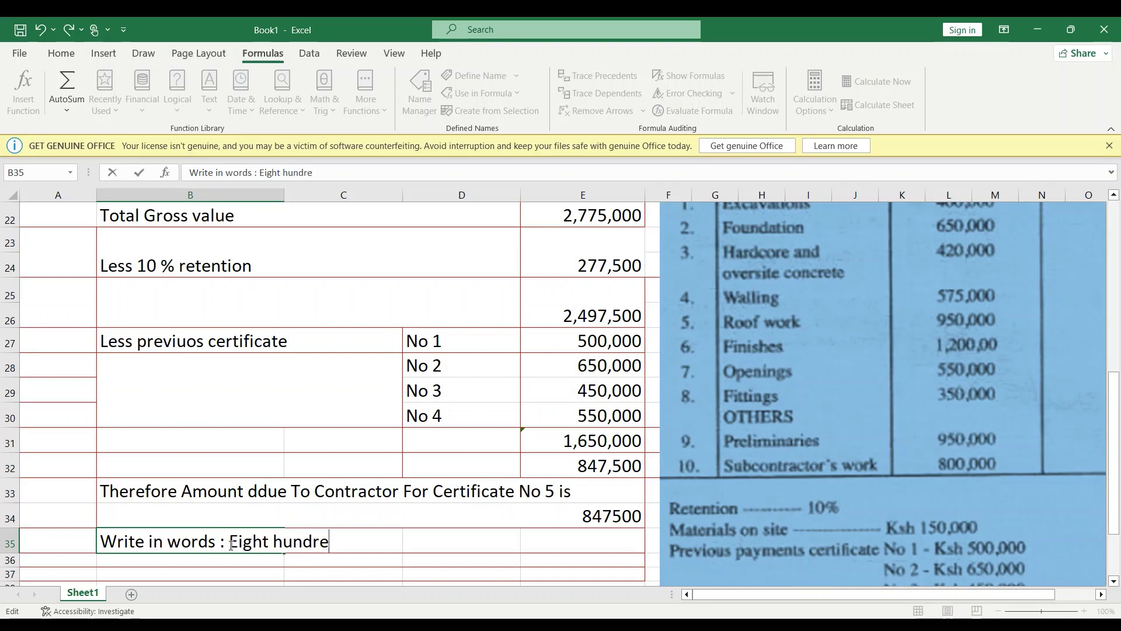
{"action": "type", "text": "d and forty"}
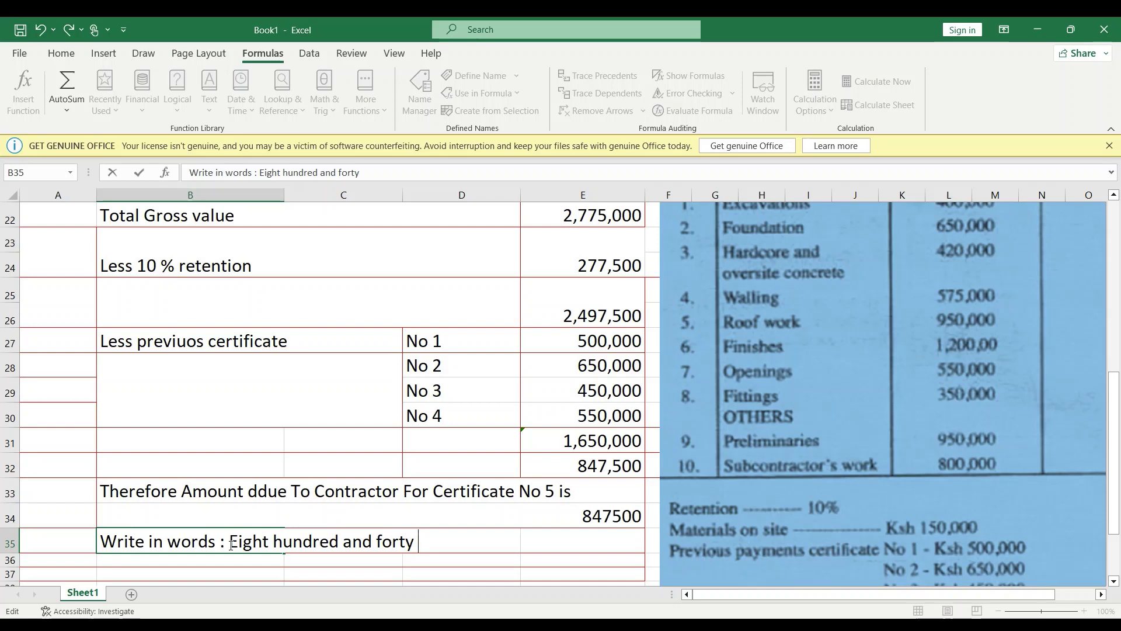
{"action": "type", "text": " seven "}
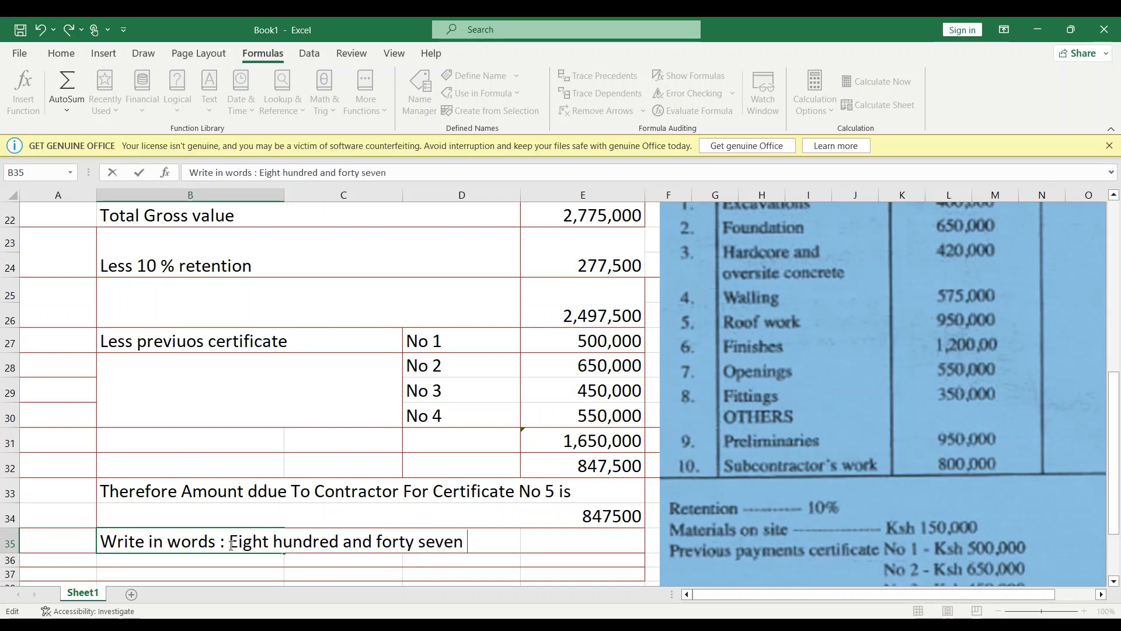
{"action": "type", "text": "thiuds"}
{"action": "key", "text": "BackSpace"}
{"action": "key", "text": "BackSpace"}
{"action": "key", "text": "BackSpace"}
{"action": "type", "text": "ousan"}
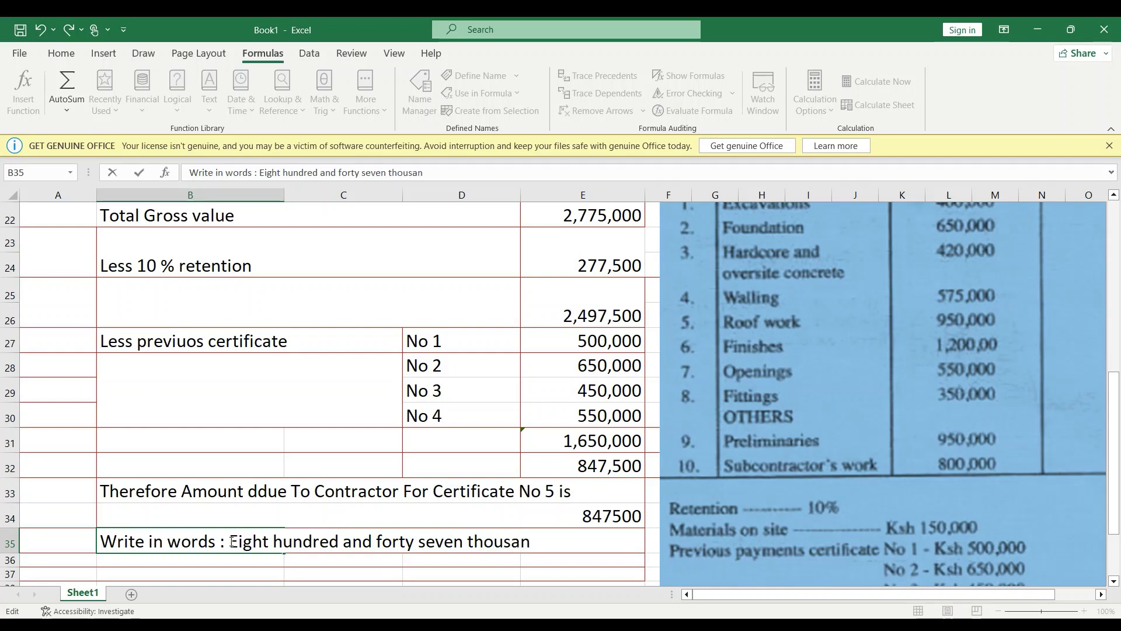
{"action": "type", "text": "fd and"}
{"action": "type", "text": " five hun"}
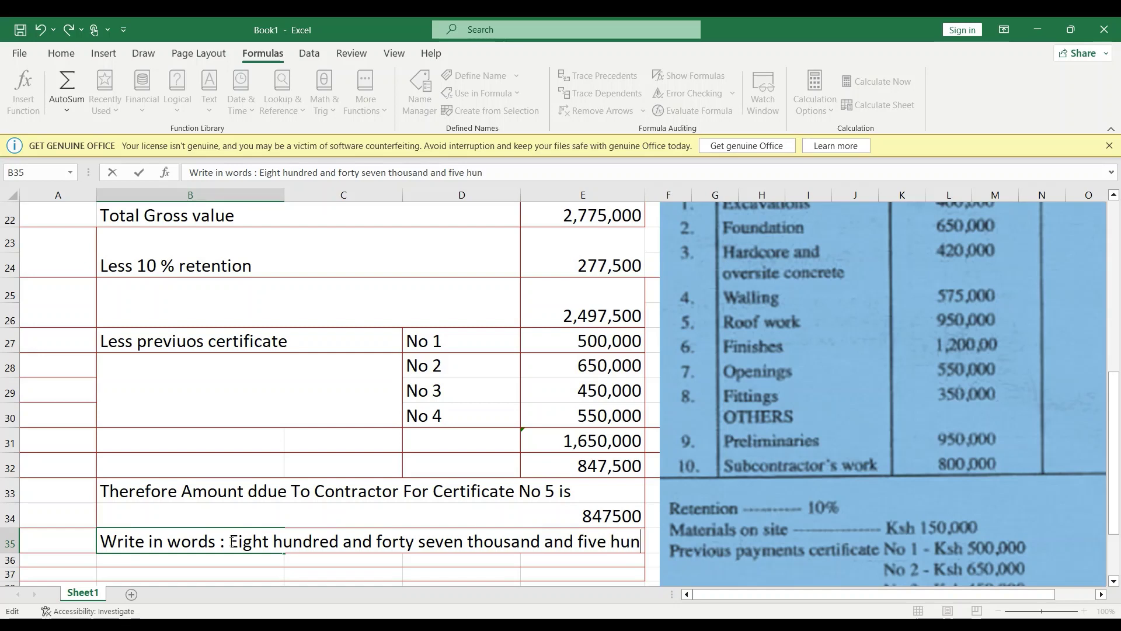
{"action": "type", "text": "dred shilii"}
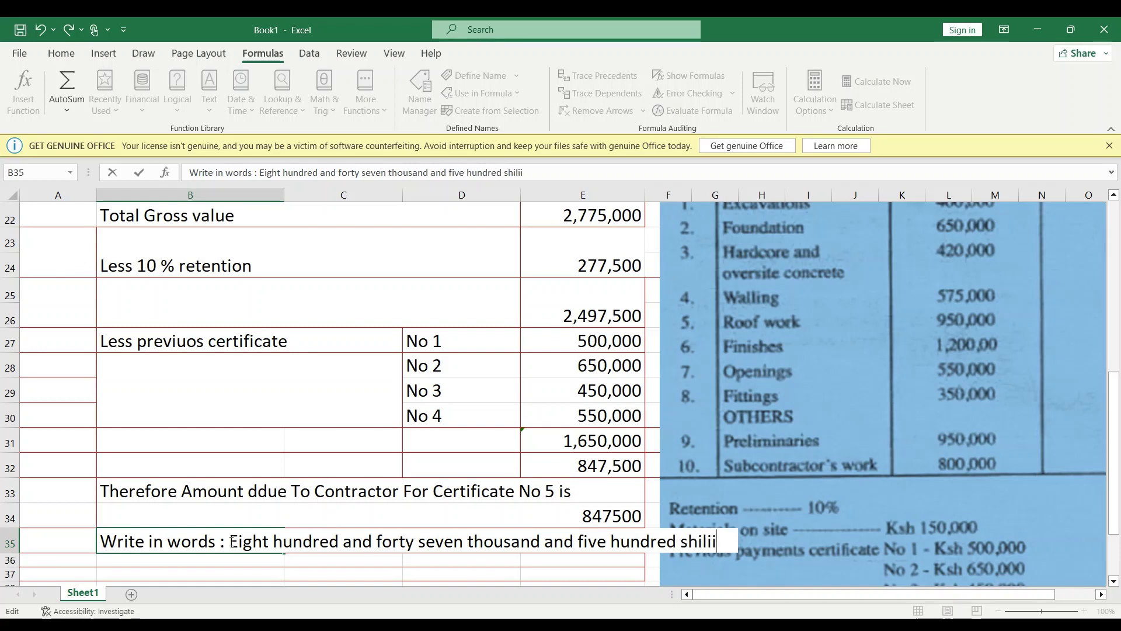
{"action": "type", "text": "ngs only"}
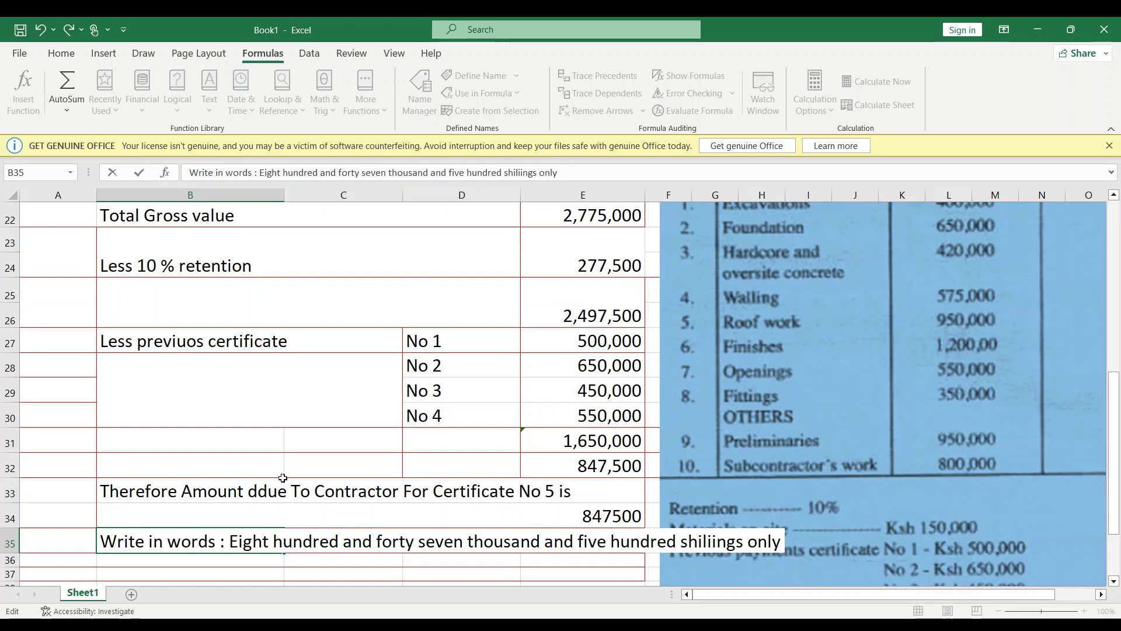
{"action": "scroll", "coordinate": [283, 478], "scroll_direction": "down", "scroll_amount": 1}
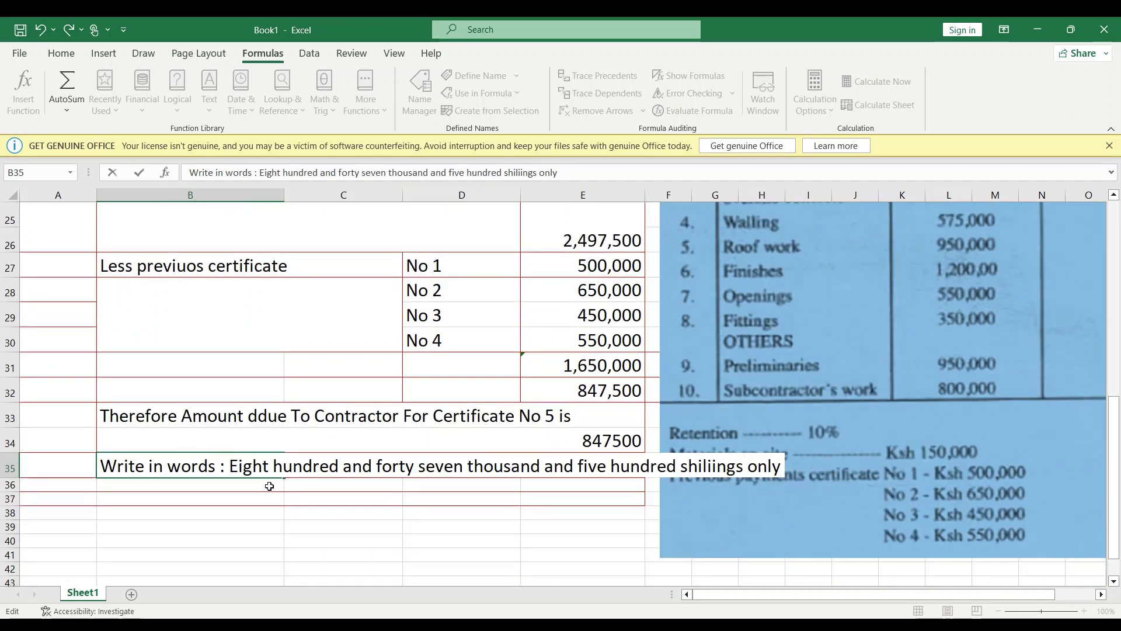
{"action": "left_click", "coordinate": [269, 486]}
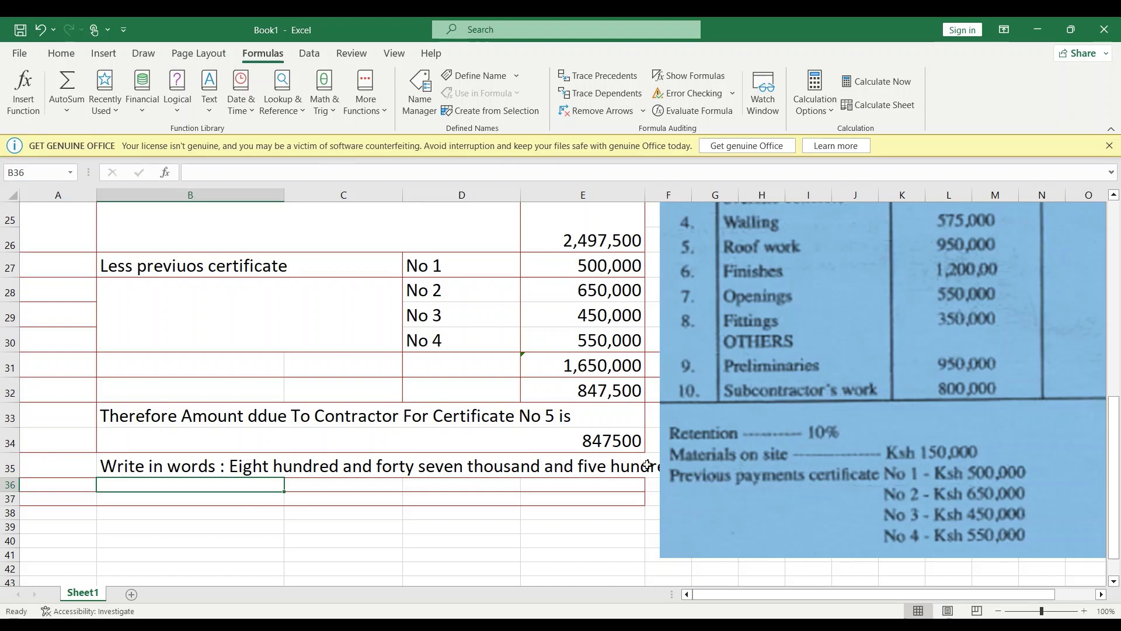
Drag the scanned question picture further right, clear of the Write in words line.
{"action": "left_click_drag", "start_coordinate": [700, 462], "coordinate": [808, 463]}
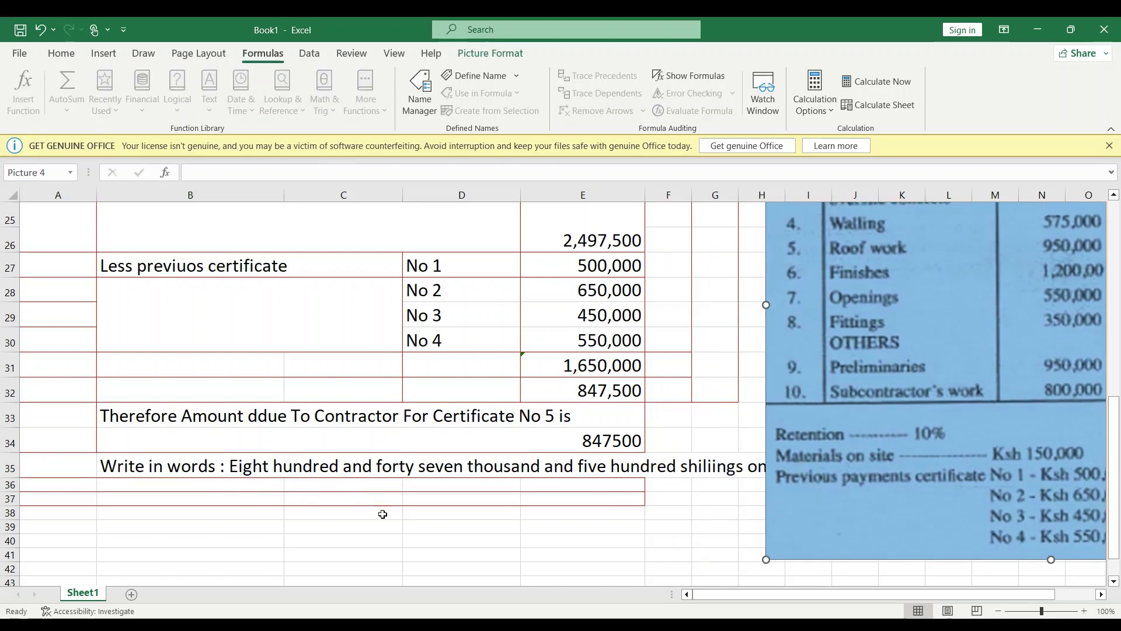
{"action": "scroll", "coordinate": [382, 514], "scroll_direction": "down", "scroll_amount": 1}
{"action": "left_click", "coordinate": [208, 412]}
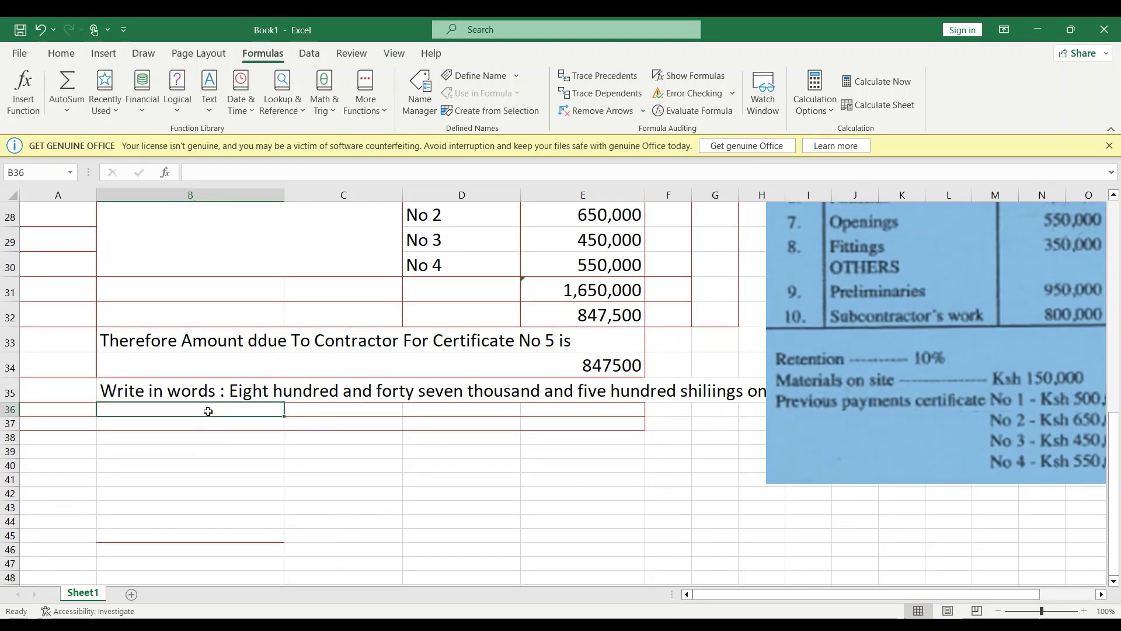
{"action": "left_click", "coordinate": [217, 423]}
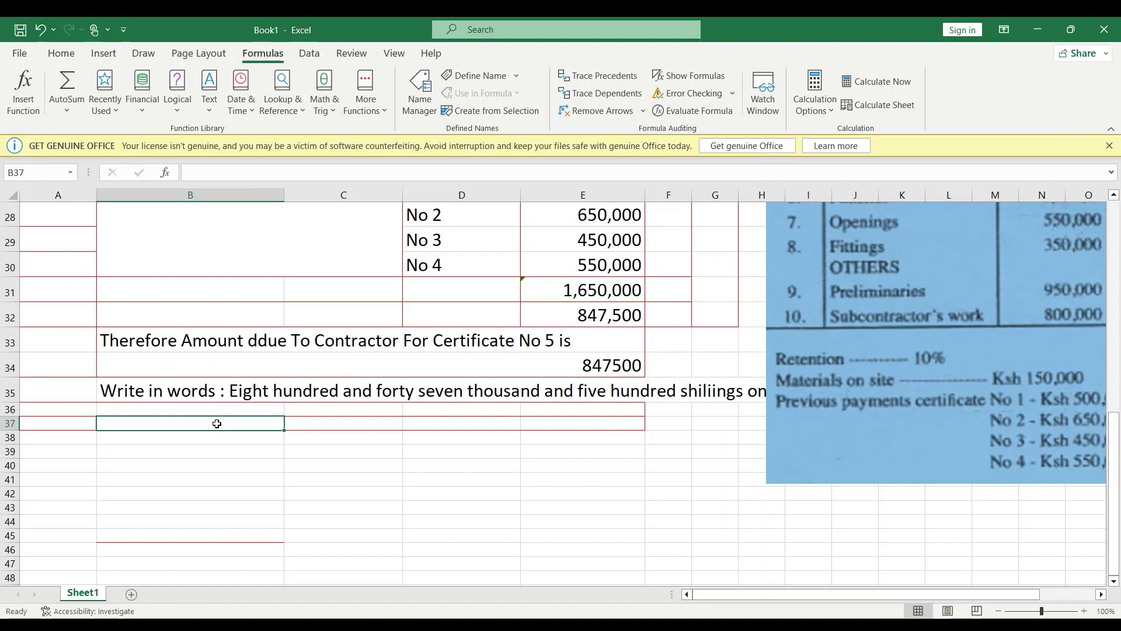
Enter CLIENT SIGN in B37, CONTRACTOR SIGN in B38 and ARCHITECT SIGN in B39.
{"action": "type", "text": "C"}
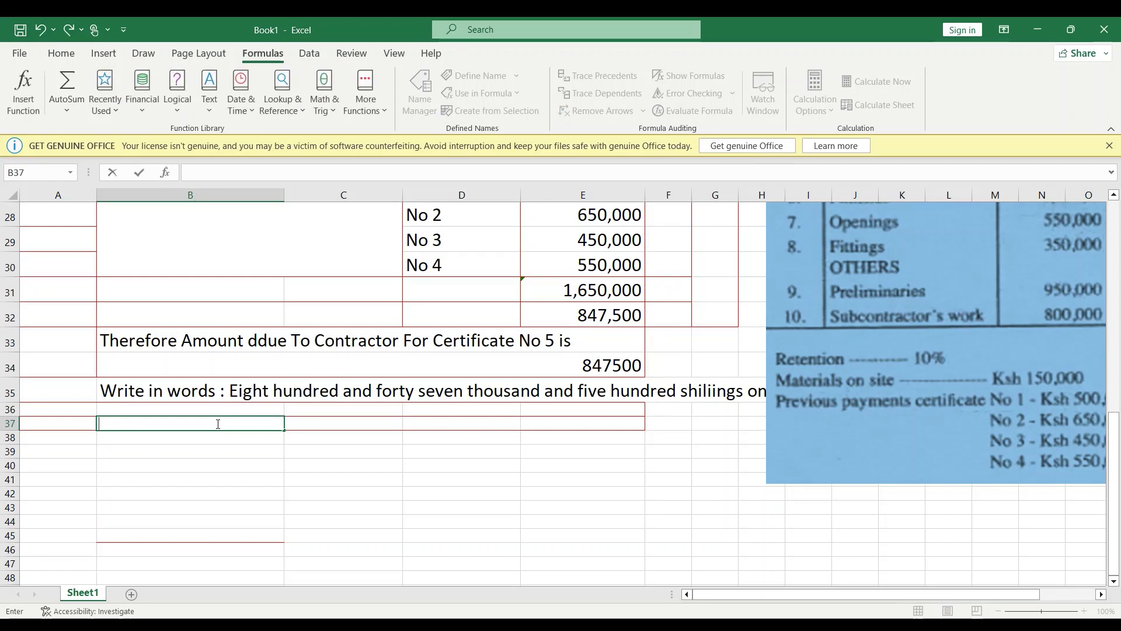
{"action": "type", "text": "LIE"}
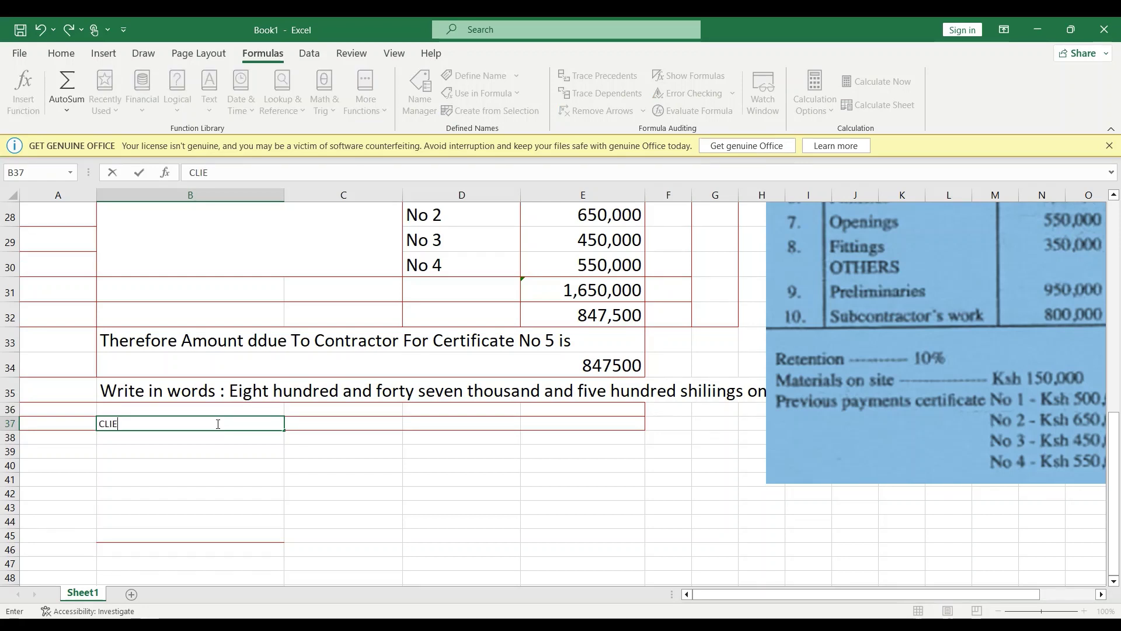
{"action": "type", "text": "NT      SIGN"}
{"action": "key", "text": "Return"}
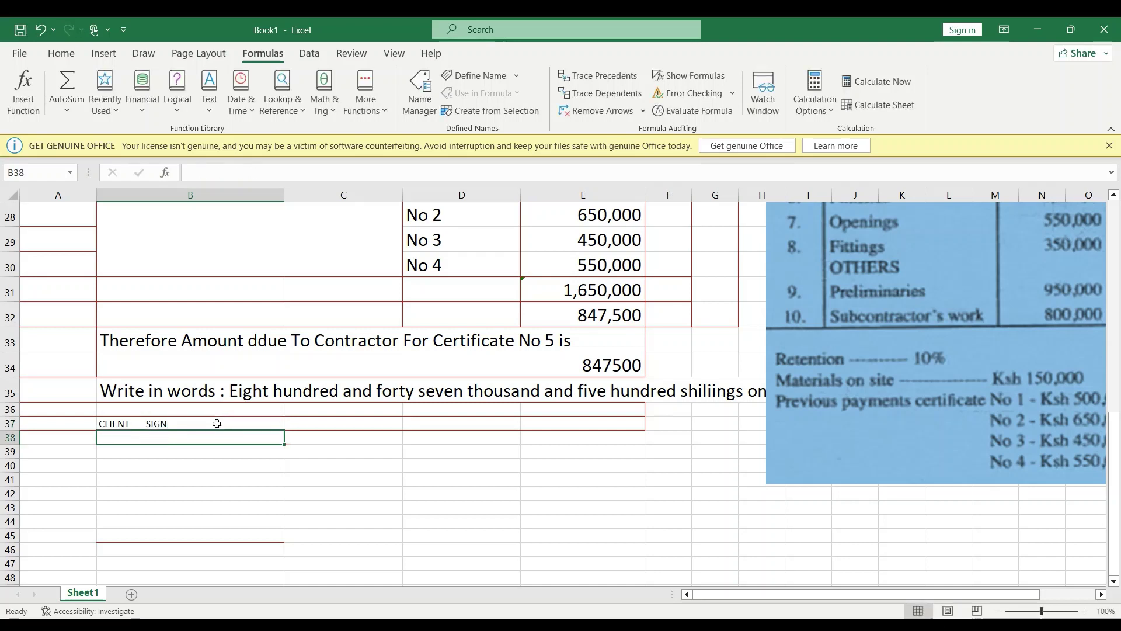
{"action": "type", "text": "CONTRACTOR"}
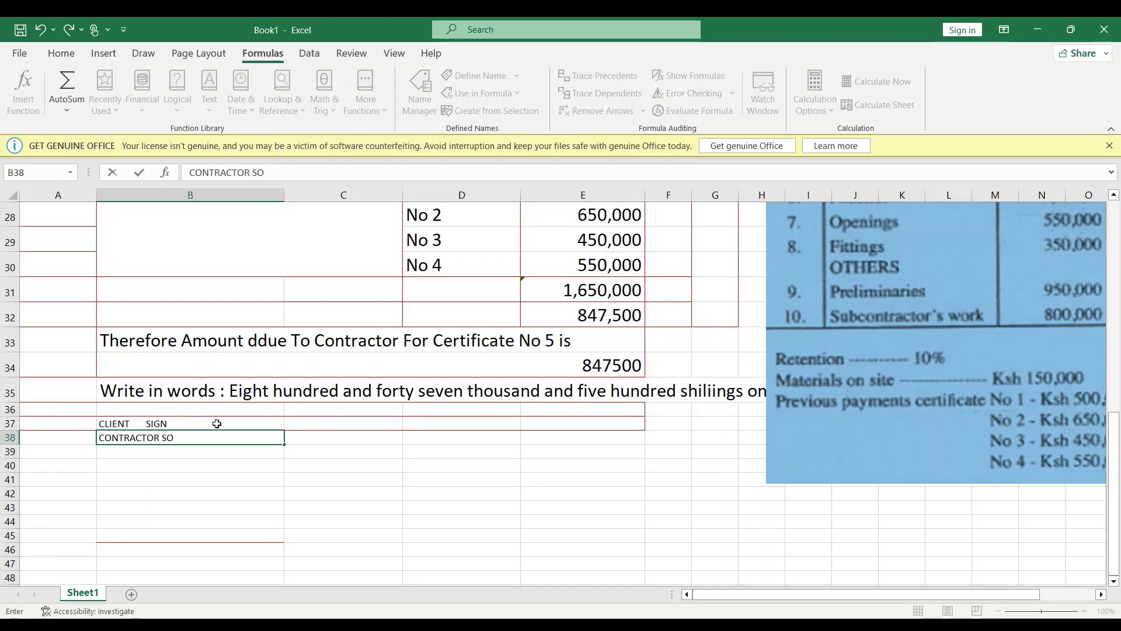
{"action": "type", "text": " SIGN"}
{"action": "key", "text": "Return"}
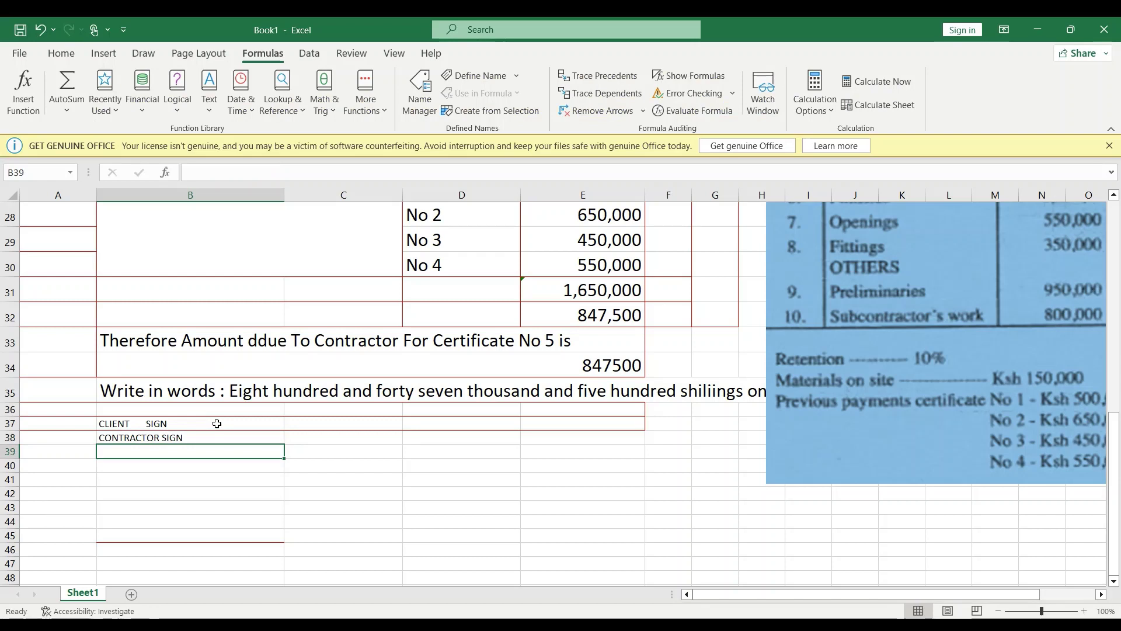
{"action": "type", "text": "A"}
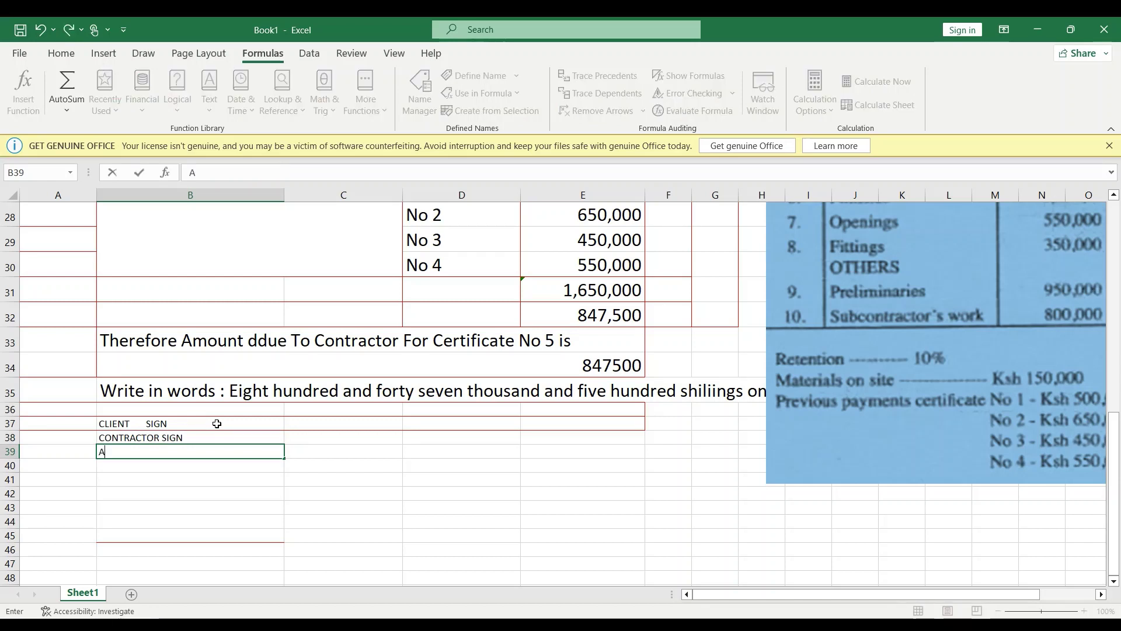
{"action": "type", "text": "RCH"}
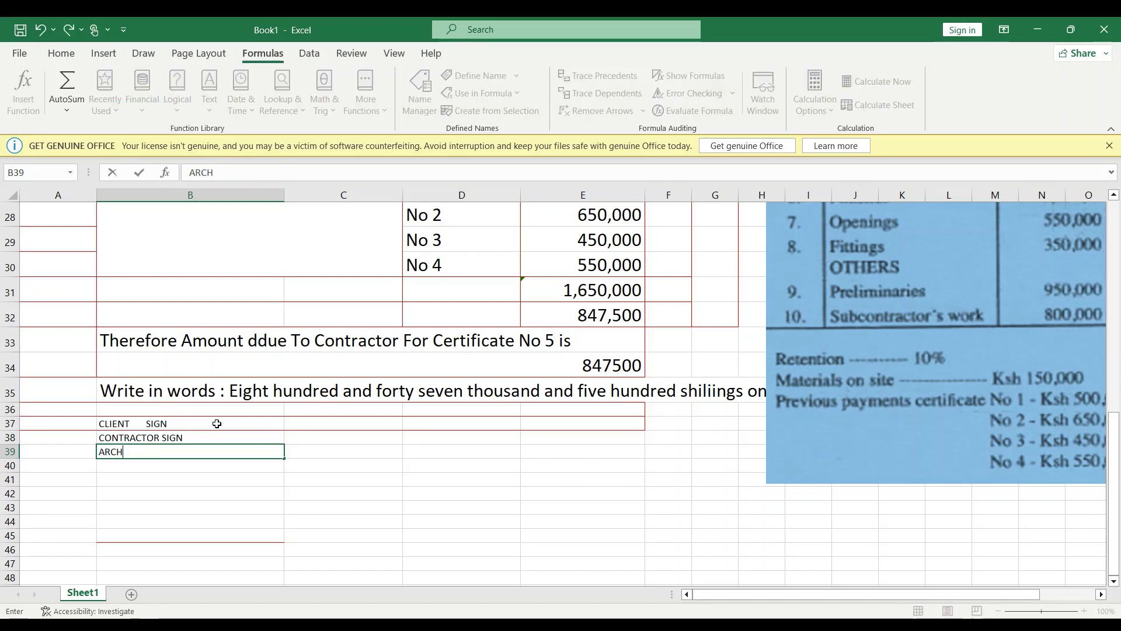
{"action": "type", "text": "ITECT"}
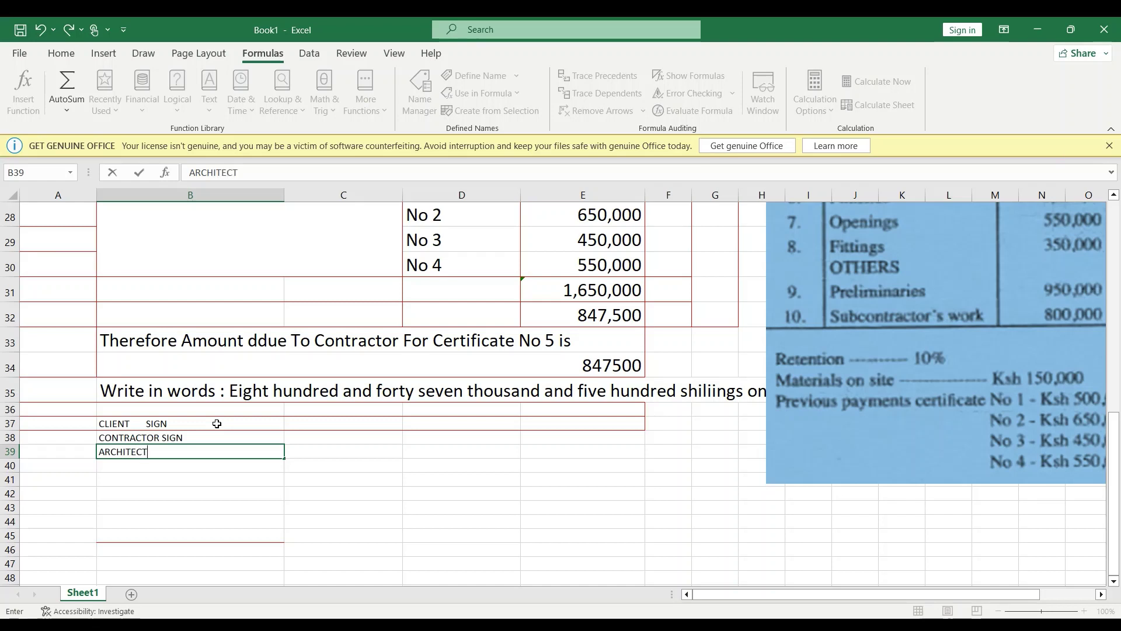
{"action": "type", "text": " SIGN"}
Type DATE into C37, C38 and C39 beside the three signature labels.
{"action": "left_click", "coordinate": [354, 422]}
{"action": "type", "text": "DATE"}
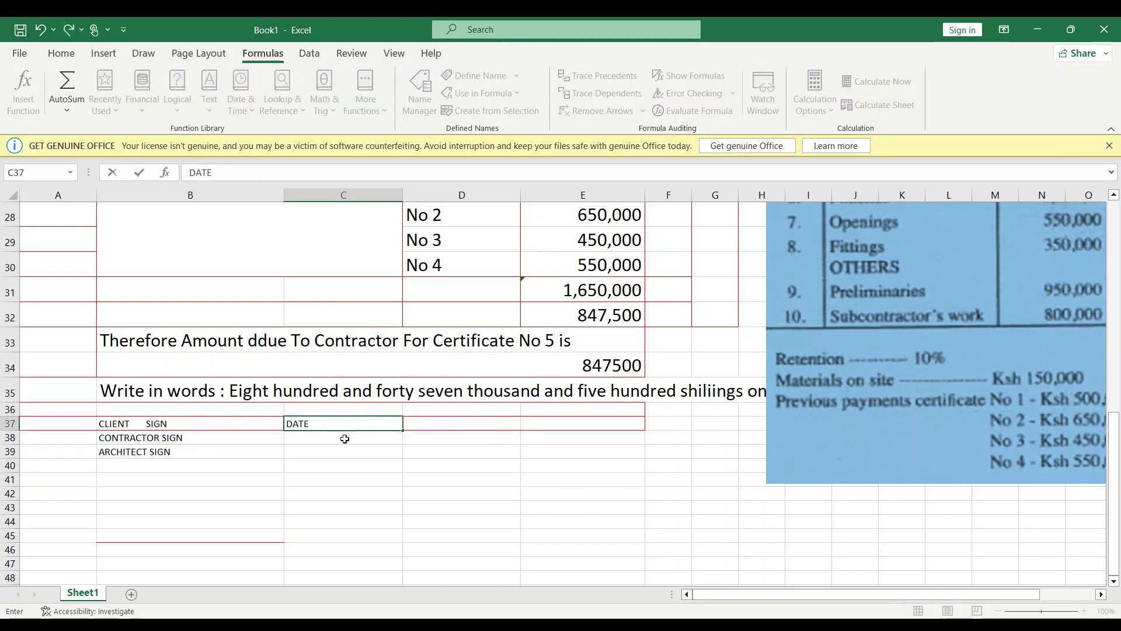
{"action": "left_click", "coordinate": [346, 438]}
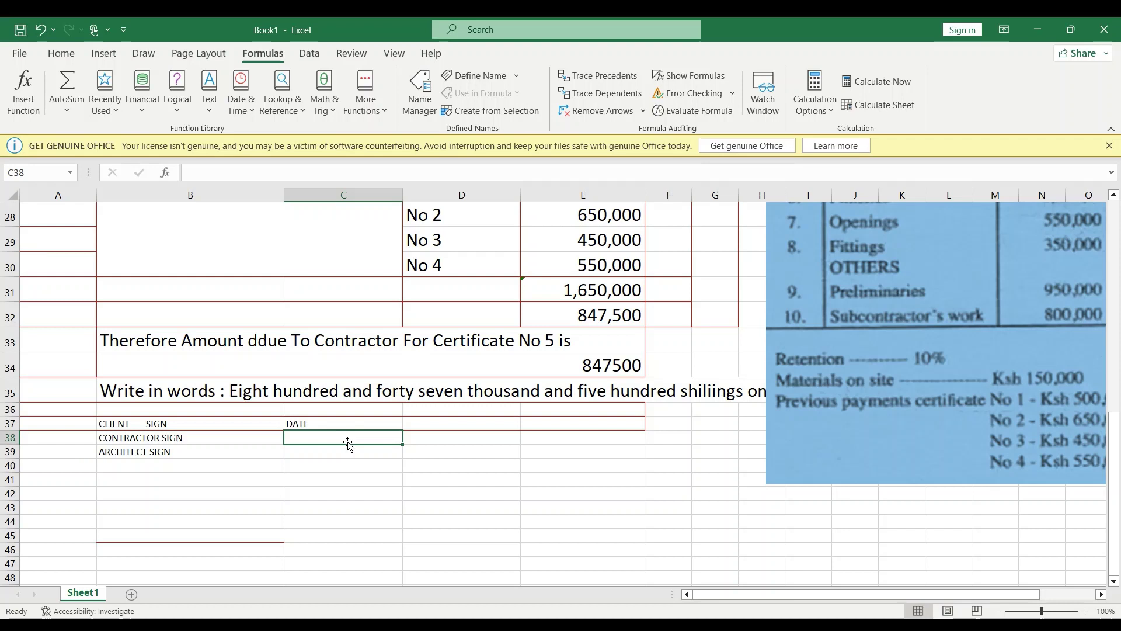
{"action": "type", "text": "DATE"}
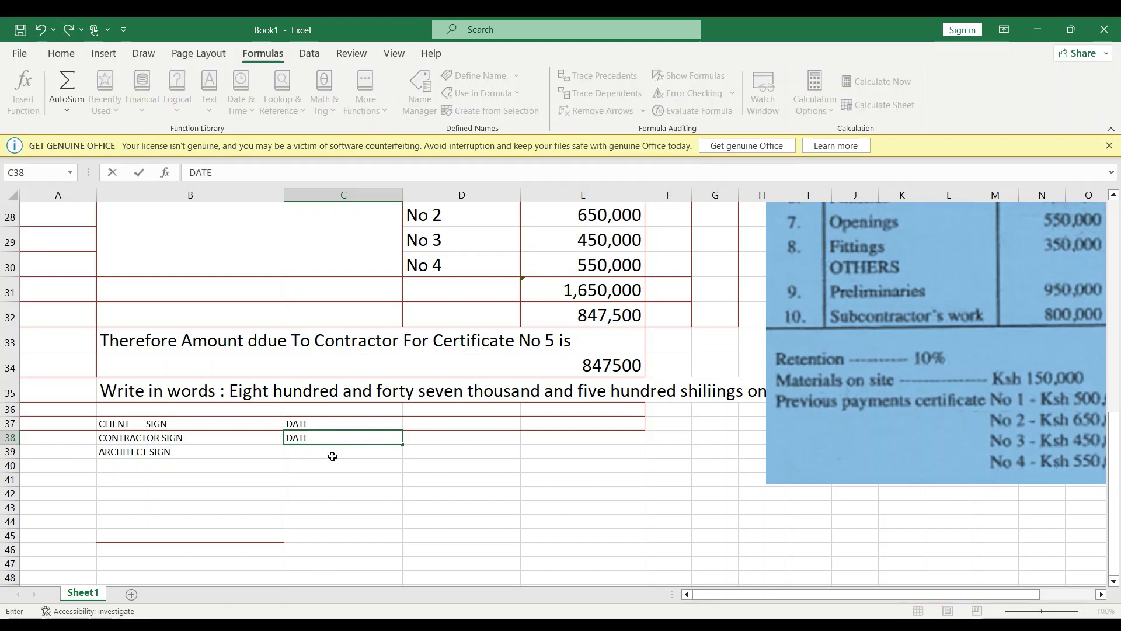
{"action": "left_click", "coordinate": [332, 456]}
{"action": "type", "text": "DATE"}
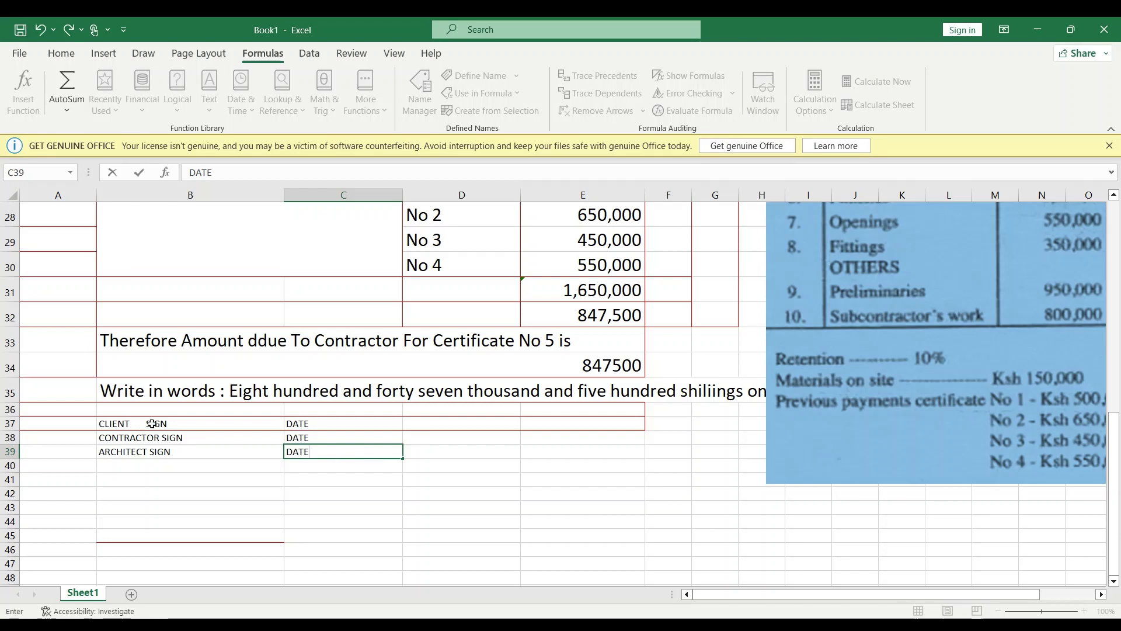
Set the font size of the signature and DATE labels in B37:C39 to 20.
{"action": "left_click_drag", "start_coordinate": [107, 424], "coordinate": [328, 453]}
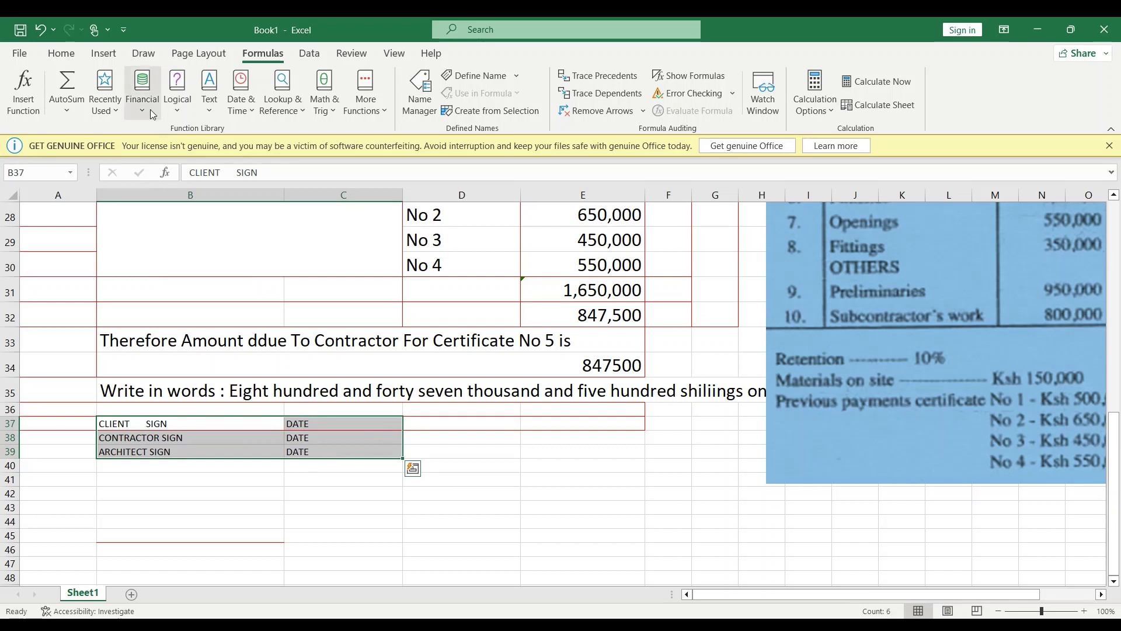
{"action": "left_click", "coordinate": [60, 53]}
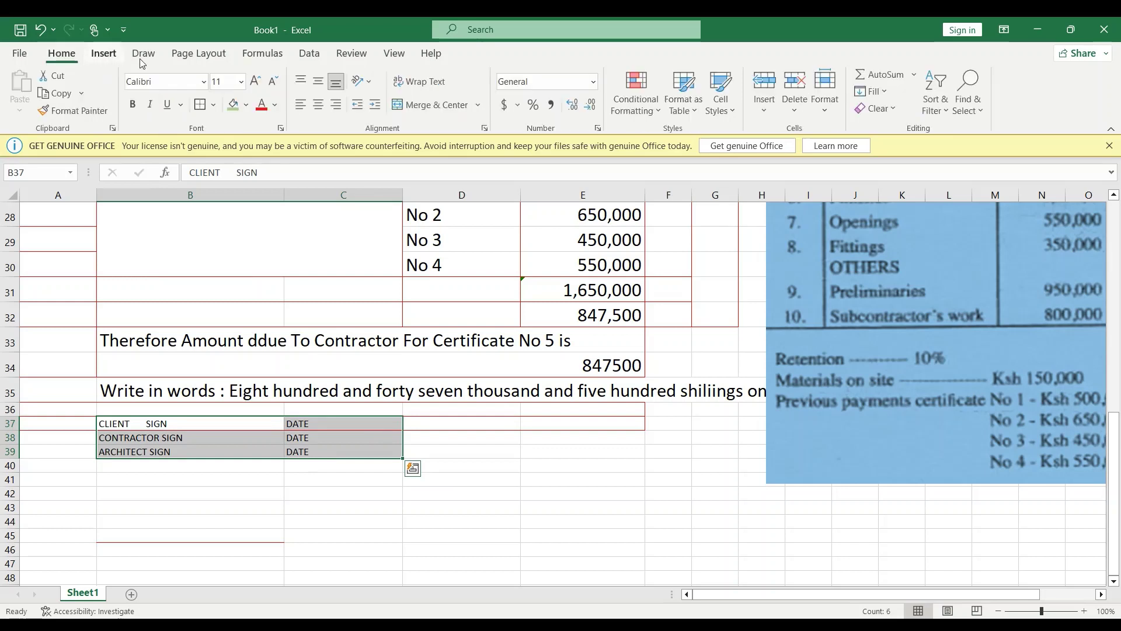
{"action": "left_click", "coordinate": [242, 82]}
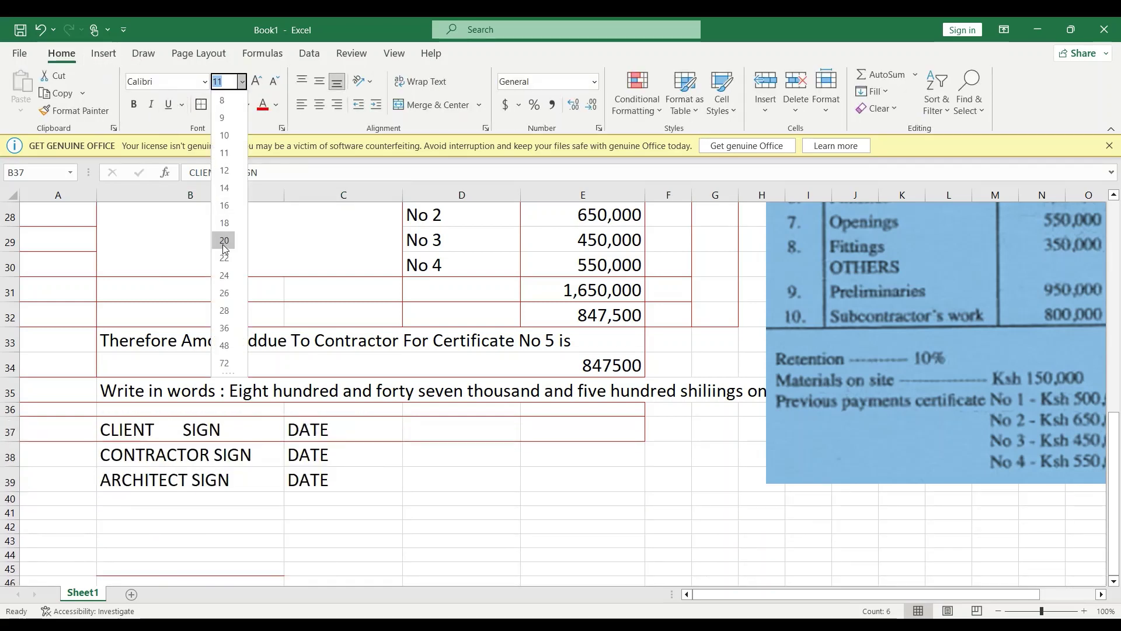
{"action": "key", "text": "Escape"}
{"action": "left_click", "coordinate": [407, 454]}
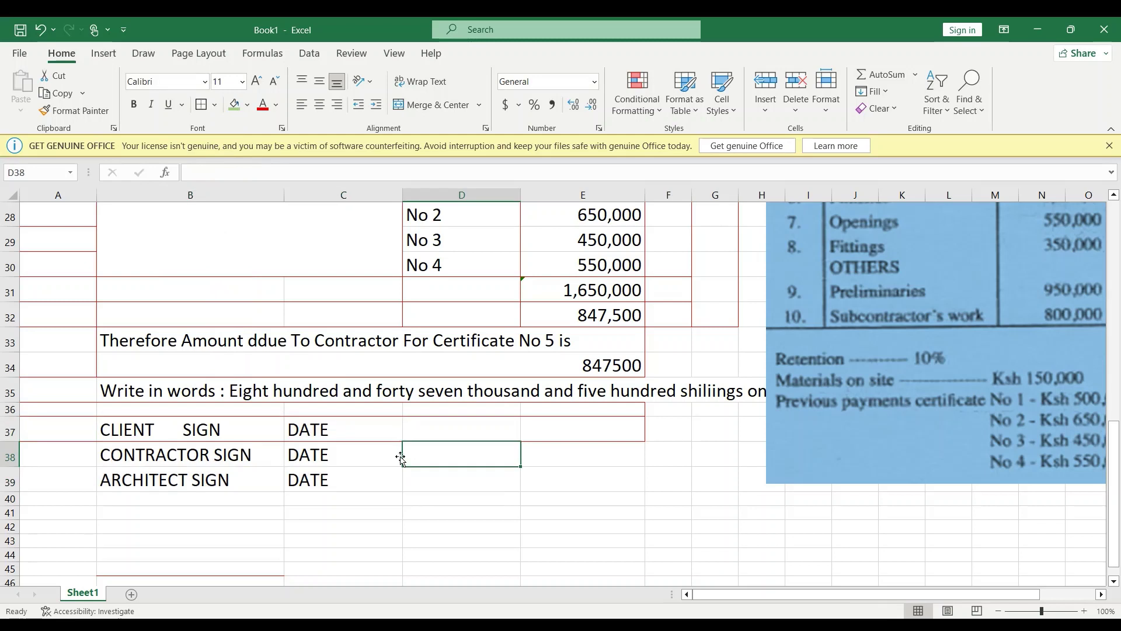
{"action": "left_click", "coordinate": [295, 431]}
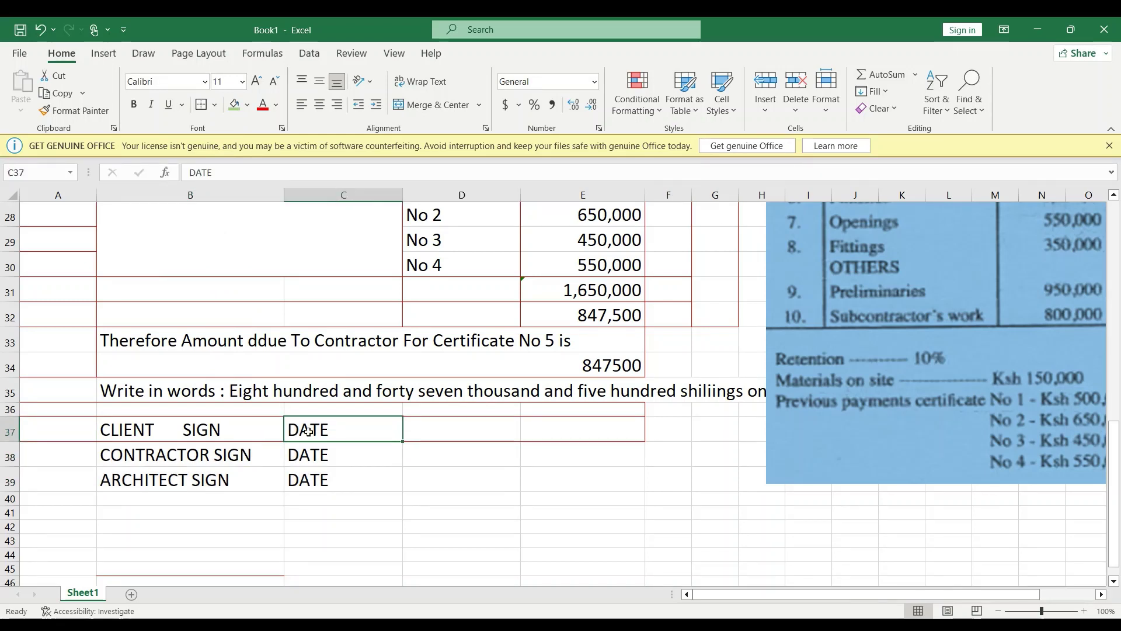
Move the DATE labels from C37:C39 into D37:D39.
{"action": "mouse_move", "coordinate": [394, 434]}
{"action": "left_mouse_down"}
{"action": "mouse_move", "coordinate": [436, 433]}
{"action": "mouse_move", "coordinate": [372, 431]}
{"action": "mouse_move", "coordinate": [467, 443]}
{"action": "left_mouse_up"}
{"action": "left_click", "coordinate": [360, 438]}
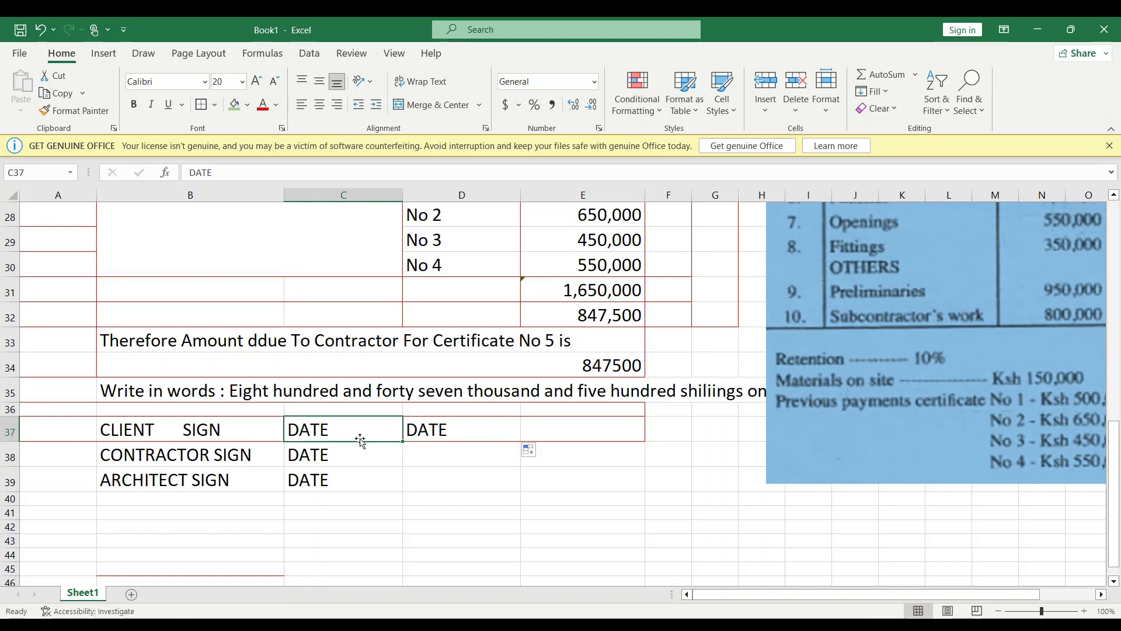
{"action": "key", "text": "BackSpace"}
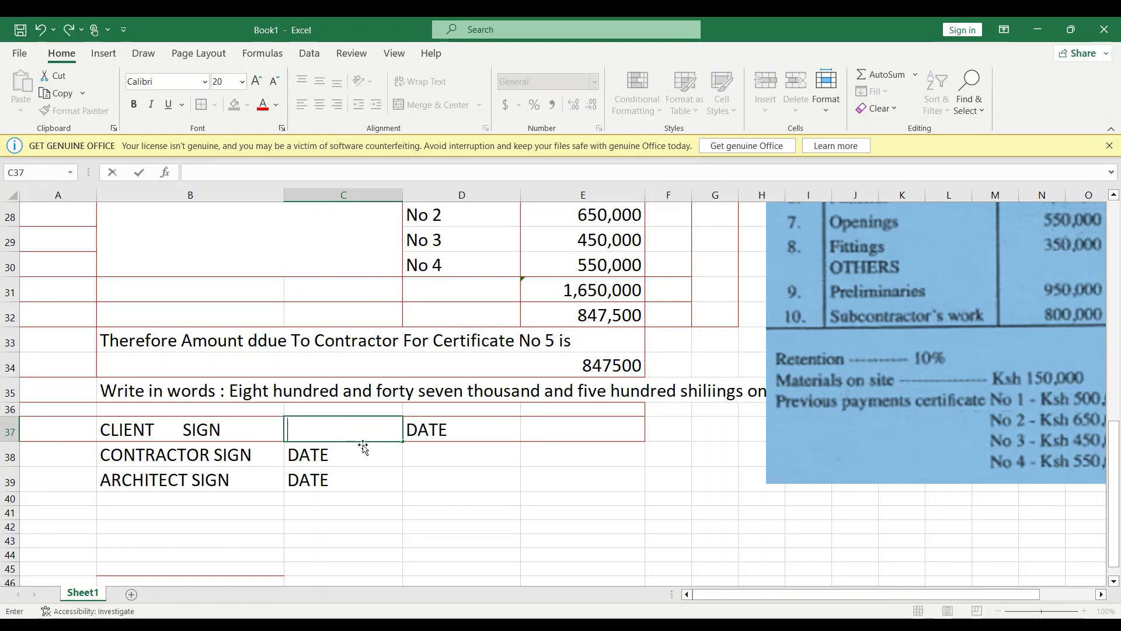
{"action": "left_click", "coordinate": [368, 455]}
{"action": "key", "text": "BackSpace"}
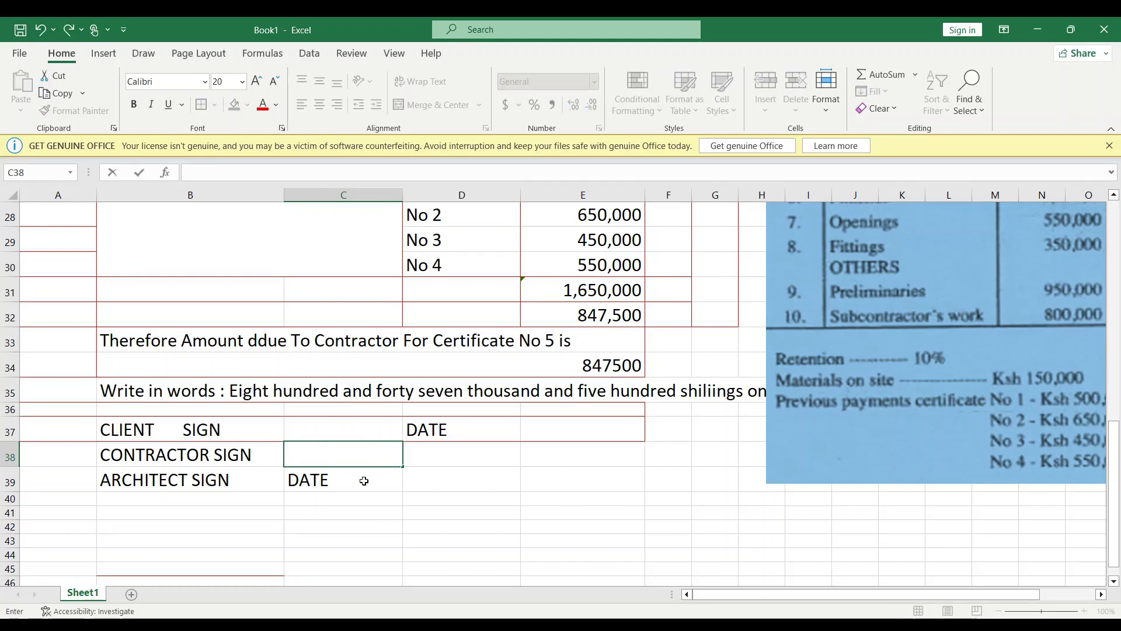
{"action": "left_click", "coordinate": [364, 481]}
{"action": "key", "text": "BackSpace"}
{"action": "left_click", "coordinate": [459, 432]}
{"action": "left_click_drag", "start_coordinate": [523, 445], "coordinate": [513, 492]}
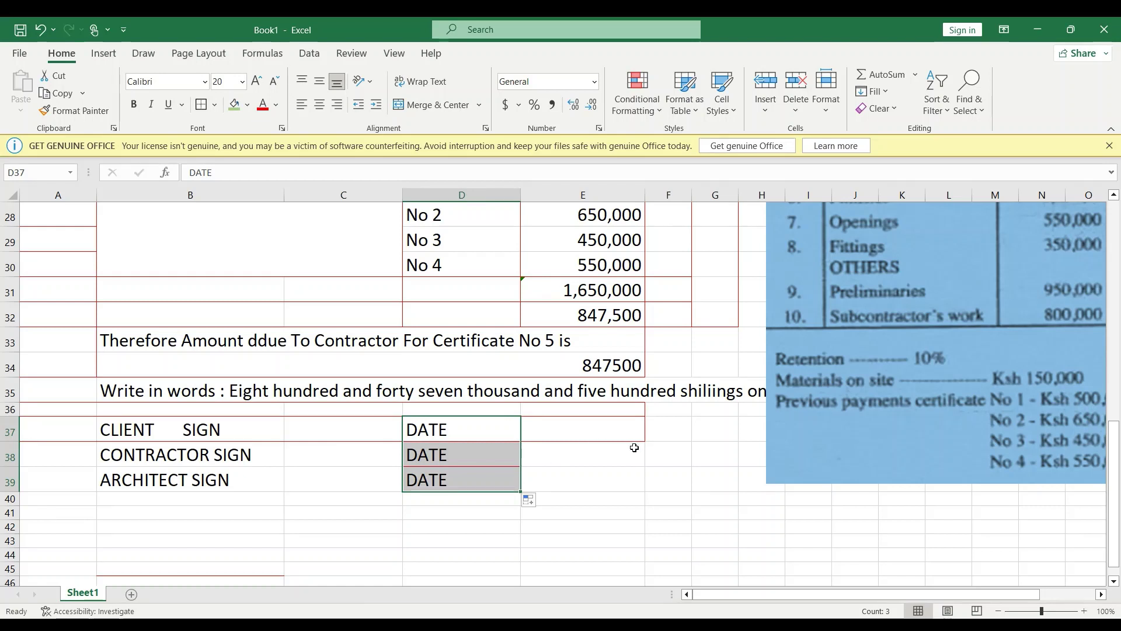
{"action": "left_click", "coordinate": [615, 456]}
{"action": "left_click", "coordinate": [575, 434]}
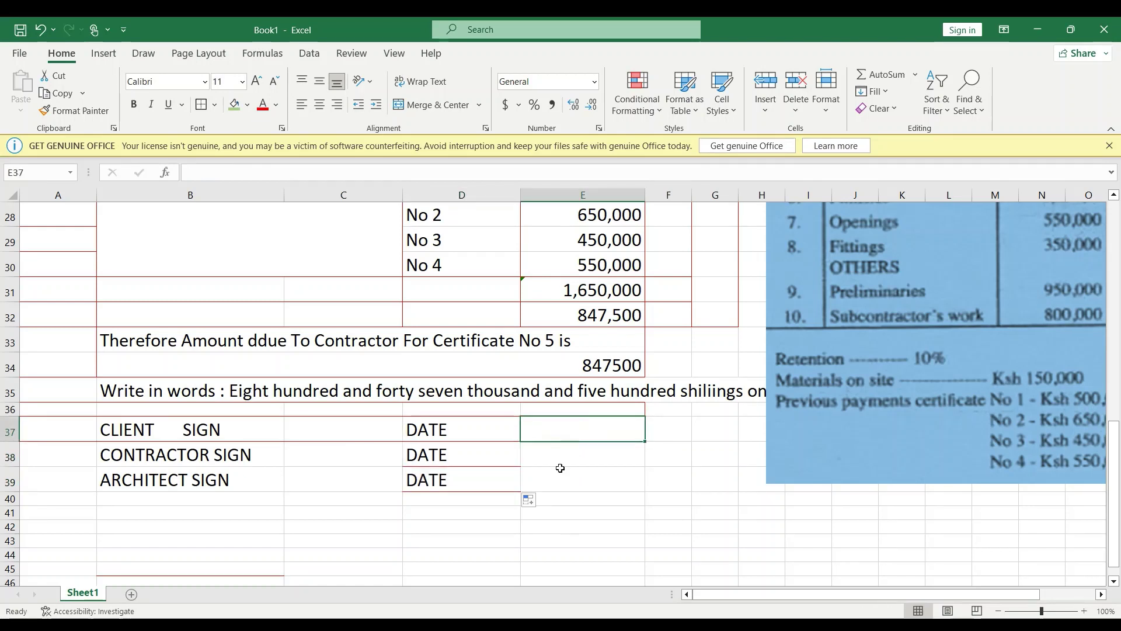
Add extra space before SIGN in B38's CONTRACTOR SIGN, restoring the accidentally cleared ARCHITECT SIGN.
{"action": "left_click", "coordinate": [215, 454]}
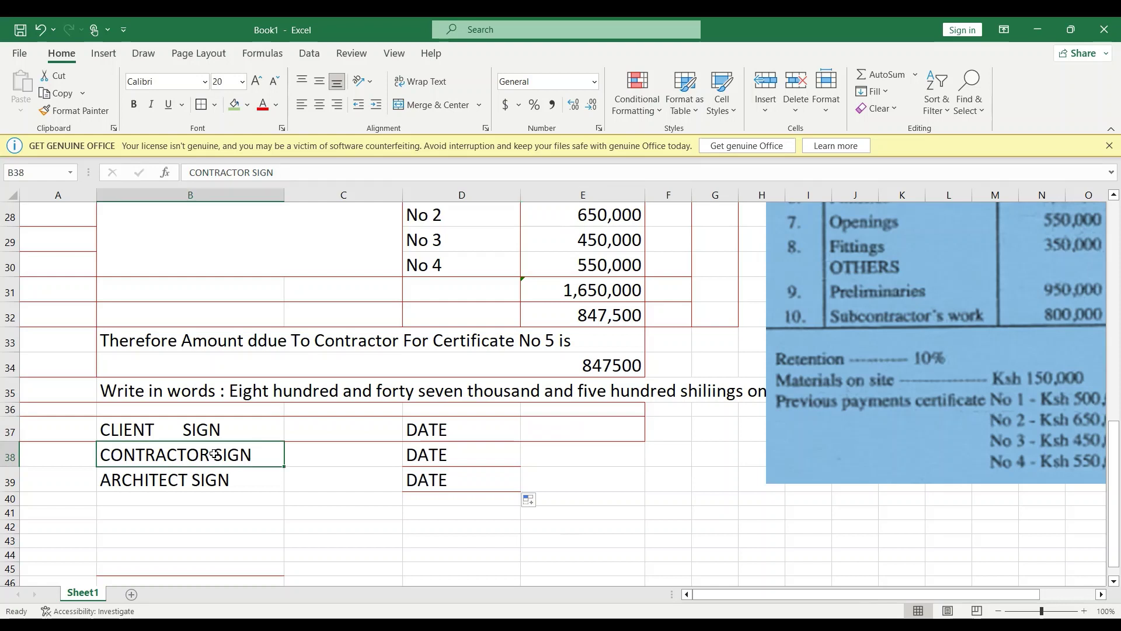
{"action": "double_click", "coordinate": [215, 454]}
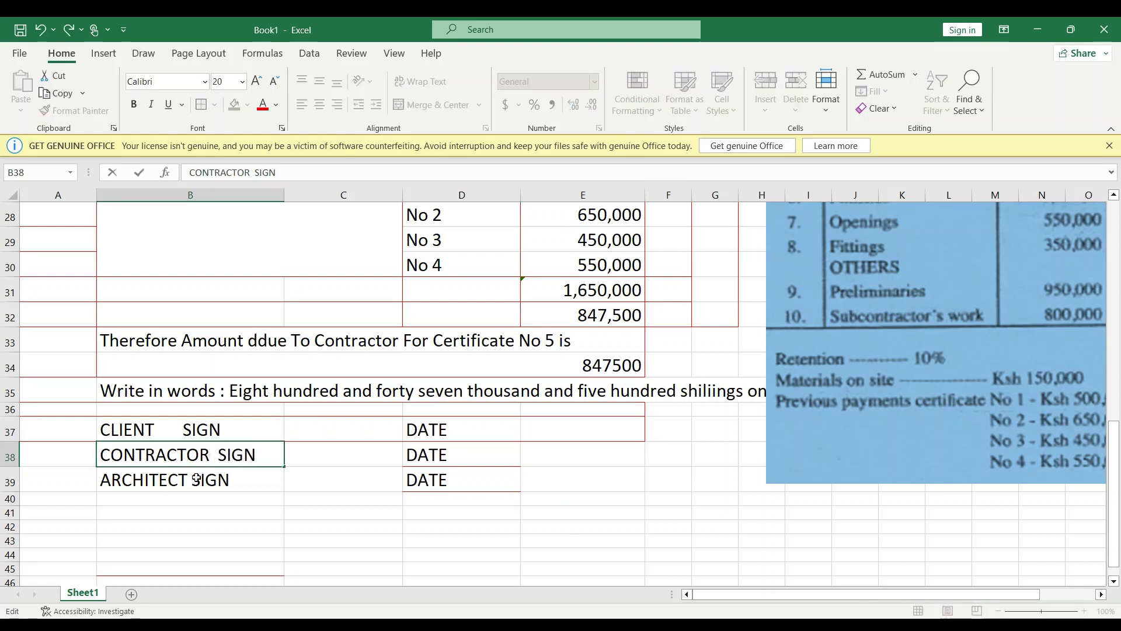
{"action": "left_click", "coordinate": [197, 479]}
{"action": "key", "text": "BackSpace"}
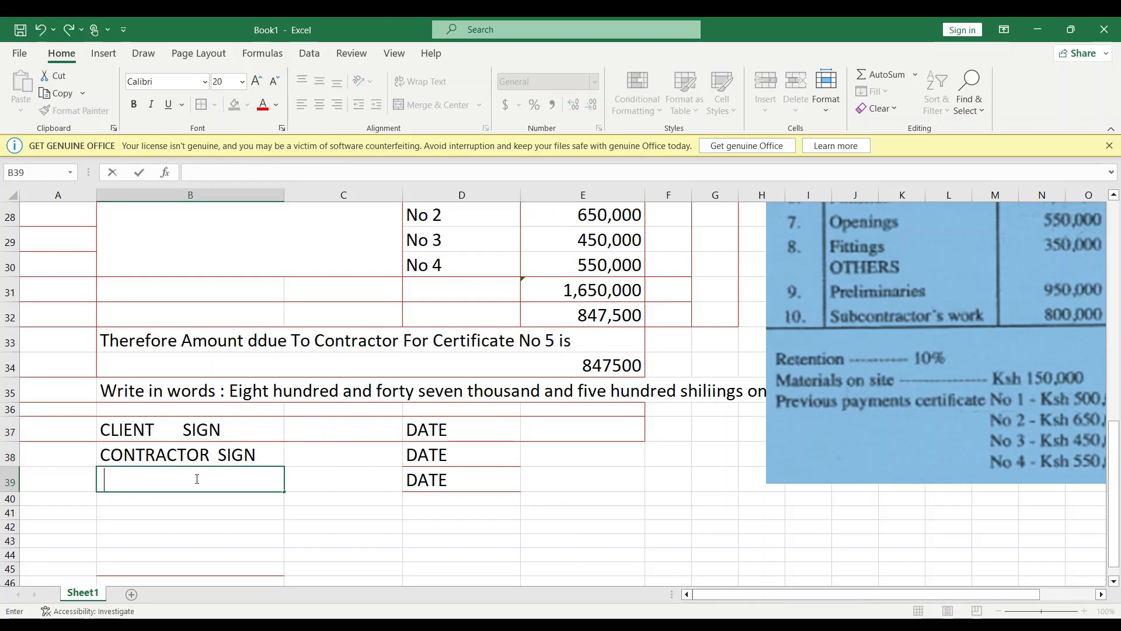
{"action": "left_click", "coordinate": [40, 29]}
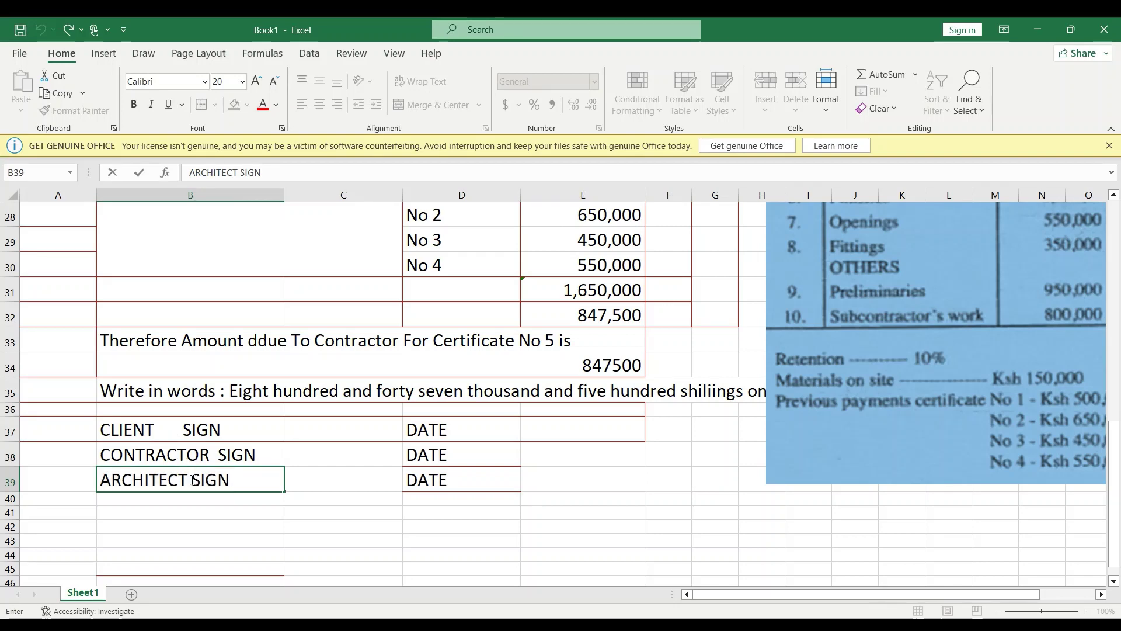